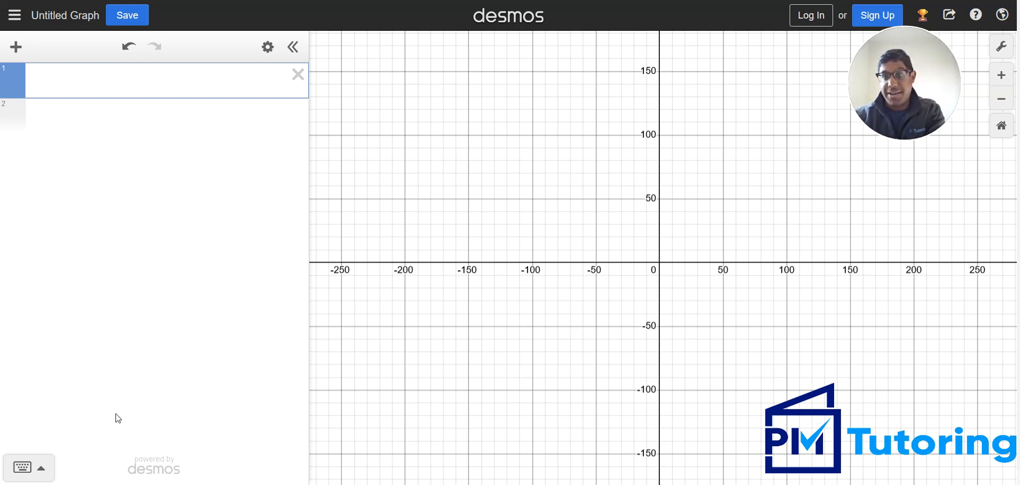
- Graph the expression x² · 5 on the first expression line using the on-screen math keypad
{"action": "left_click", "coordinate": [42, 468]}
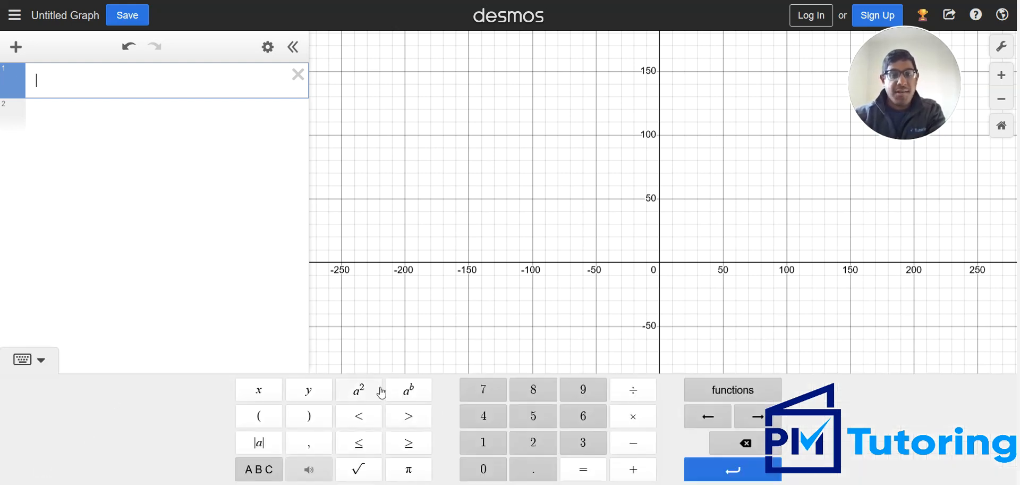
{"action": "left_click", "coordinate": [265, 393]}
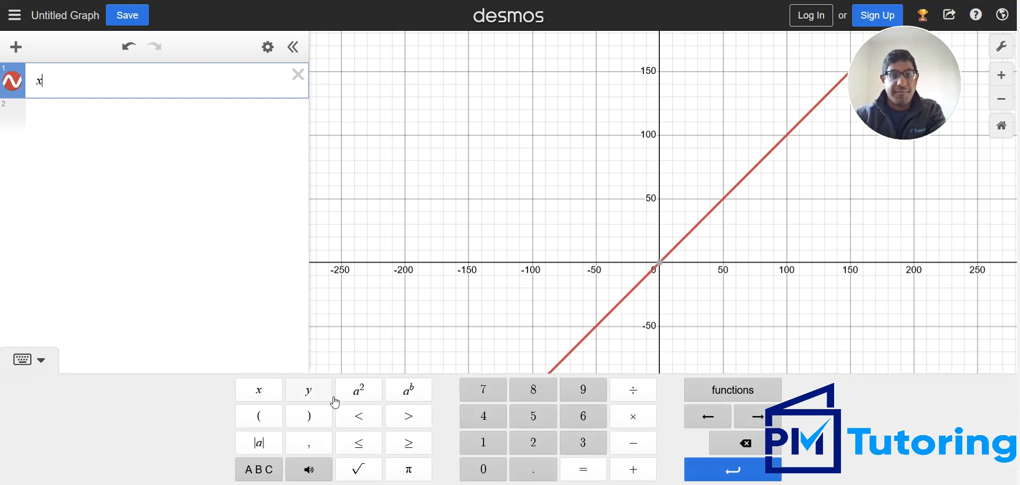
{"action": "left_click", "coordinate": [370, 402]}
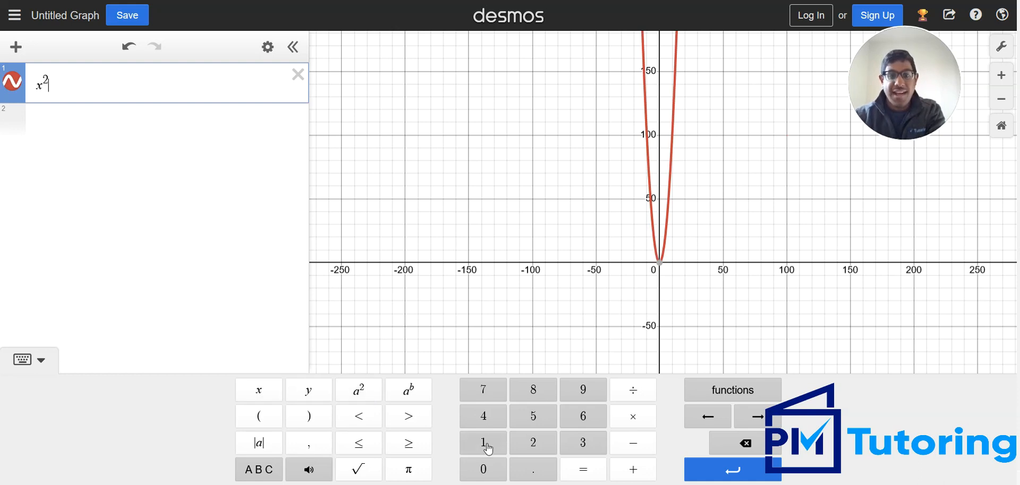
{"action": "left_click", "coordinate": [634, 419]}
{"action": "left_click", "coordinate": [537, 423]}
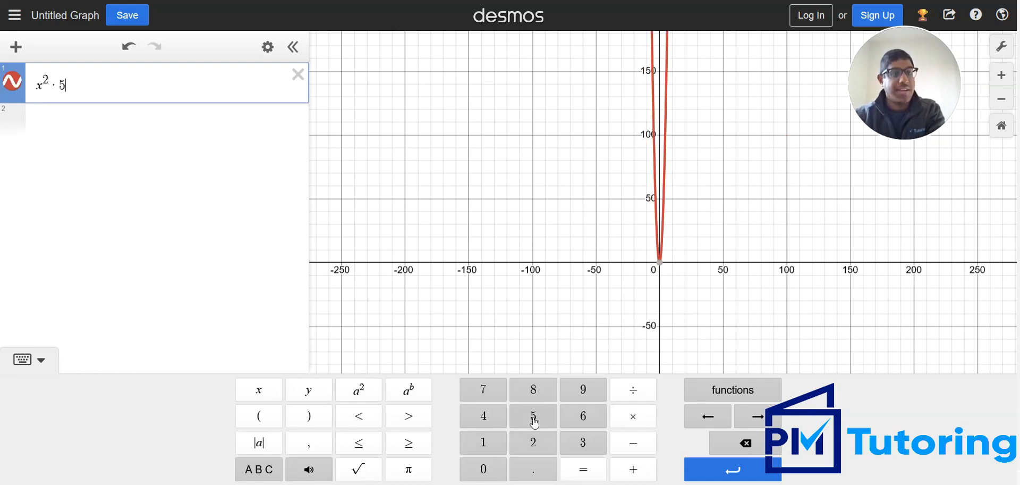
- Browse the available trig, inverse trig and statistics functions of the math keypad
{"action": "left_click", "coordinate": [737, 392]}
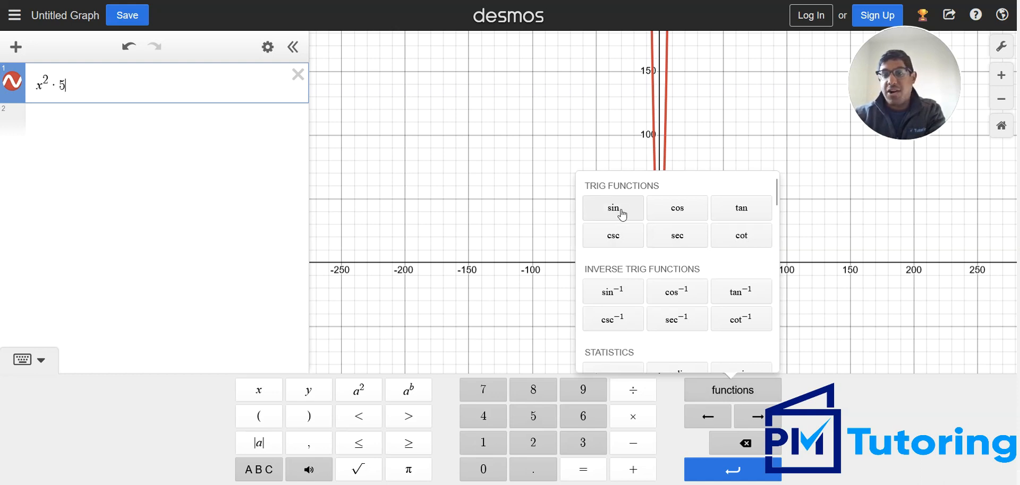
{"action": "scroll", "coordinate": [676, 272], "scroll_direction": "down", "scroll_amount": 3}
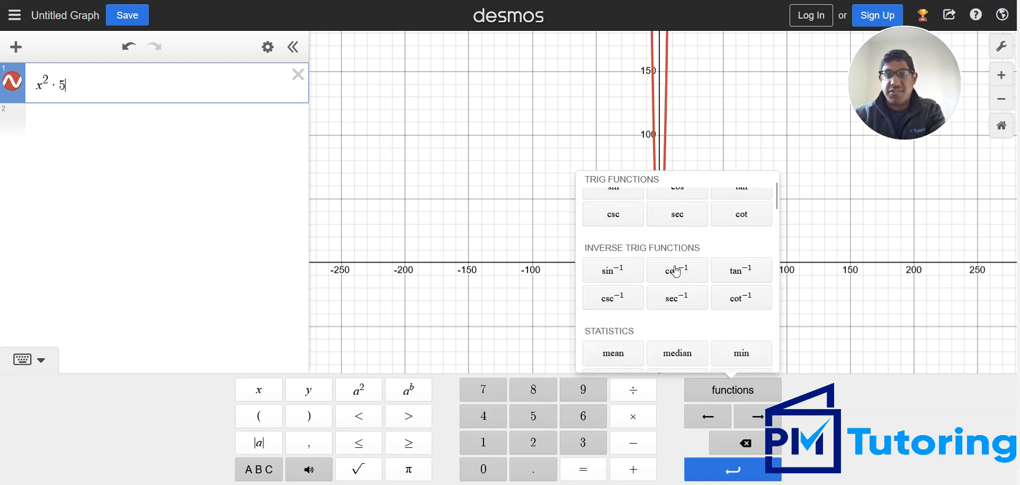
{"action": "scroll", "coordinate": [676, 271], "scroll_direction": "down", "scroll_amount": 1}
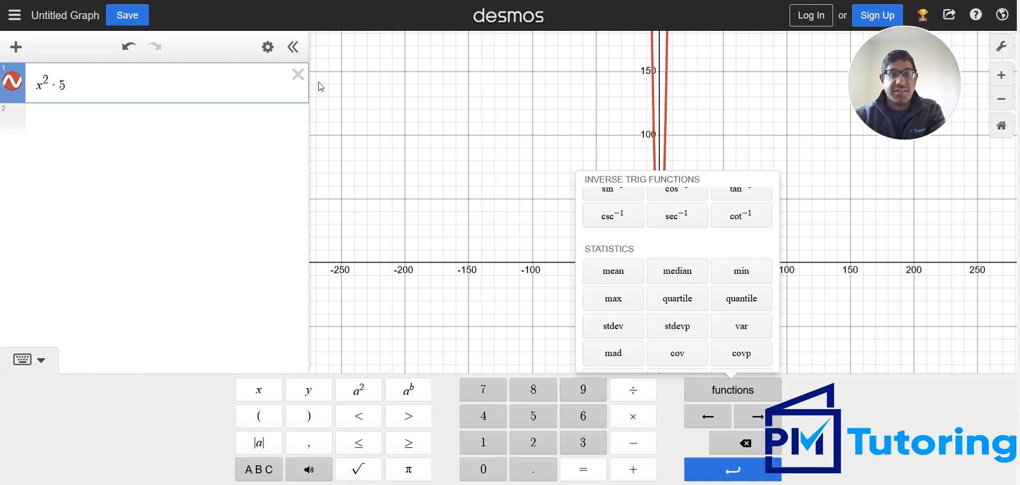
- Delete the x² · 5 expression and hide the on-screen math keypad
{"action": "left_click", "coordinate": [298, 76]}
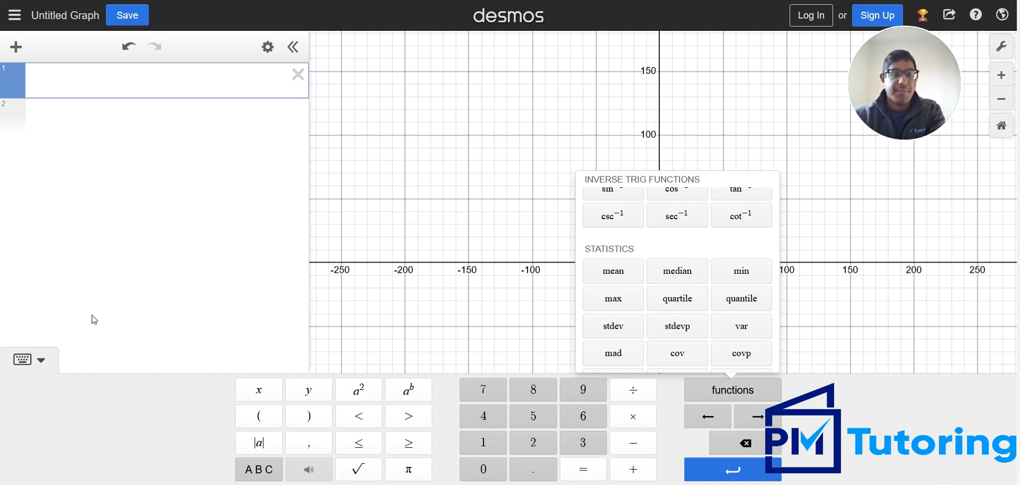
{"action": "left_click", "coordinate": [29, 359]}
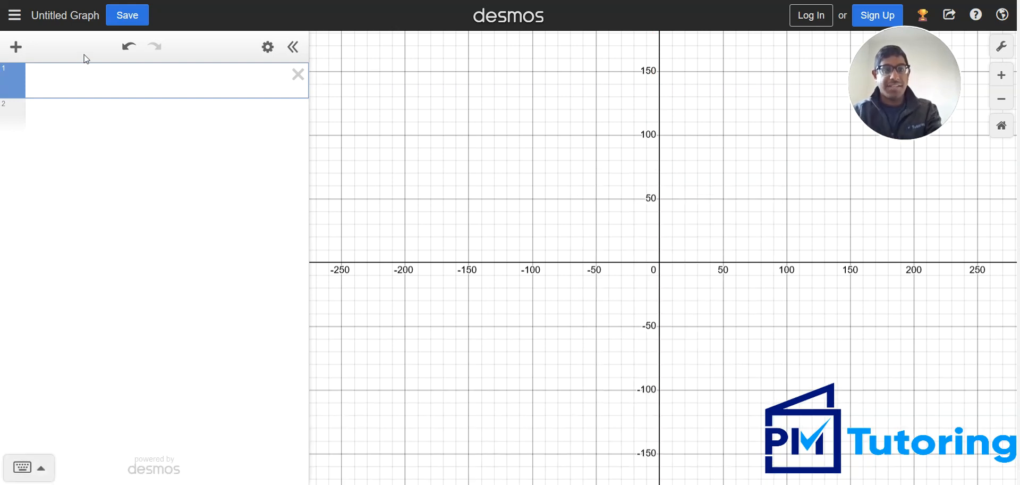
- Evaluate √4 and π on two separate expression lines, and delete both expressions
{"action": "type", "text": "sqrt"}
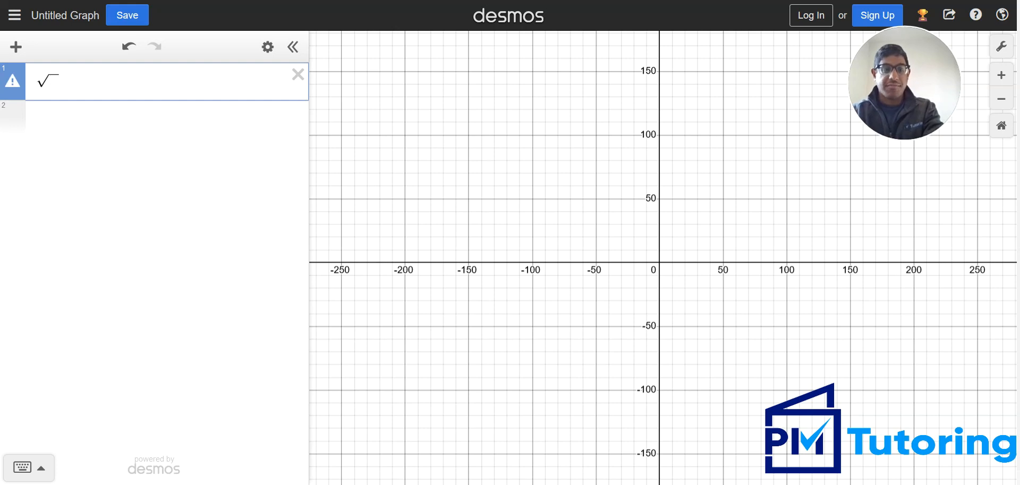
{"action": "type", "text": "4"}
{"action": "left_click", "coordinate": [89, 135]}
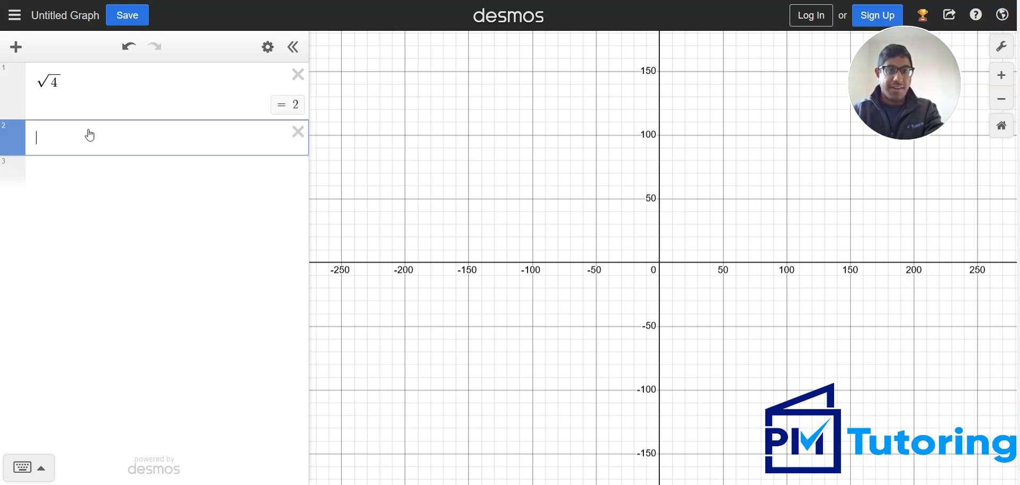
{"action": "type", "text": "pi"}
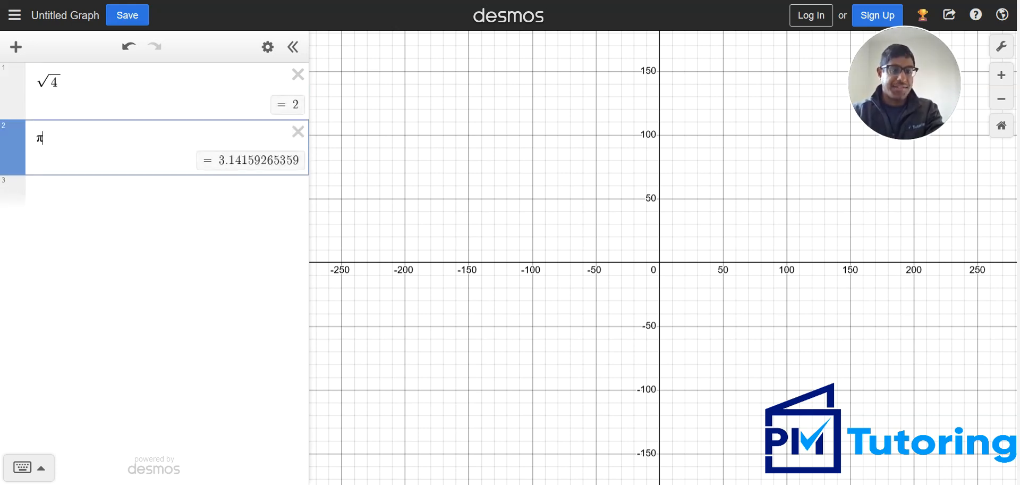
{"action": "left_click", "coordinate": [297, 133]}
{"action": "left_click", "coordinate": [297, 75]}
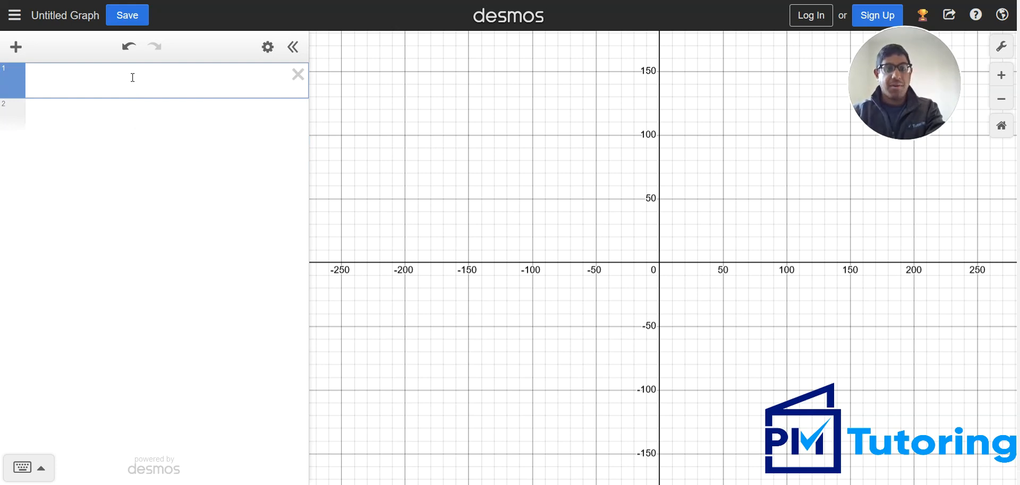
- Graph the expression 3x² on the empty first expression line
{"action": "type", "text": "3x"}
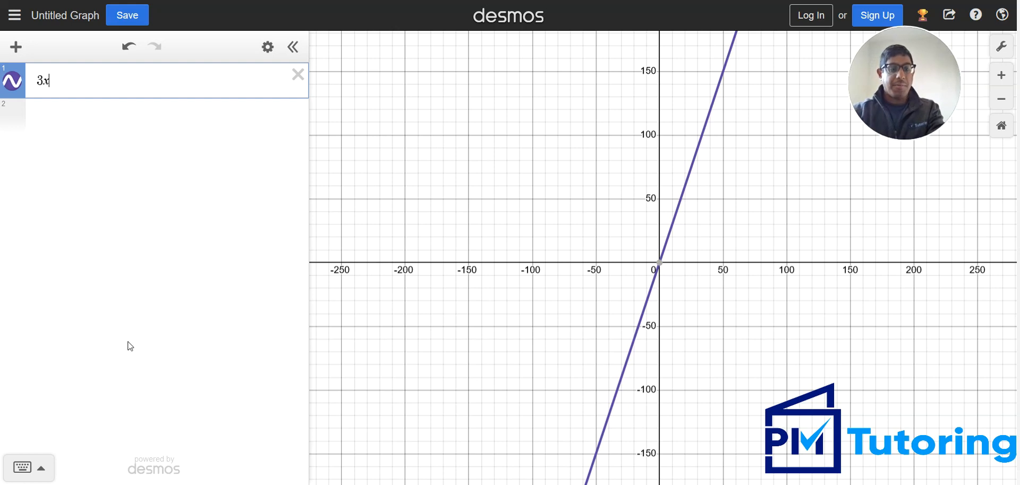
{"action": "left_click", "coordinate": [39, 466]}
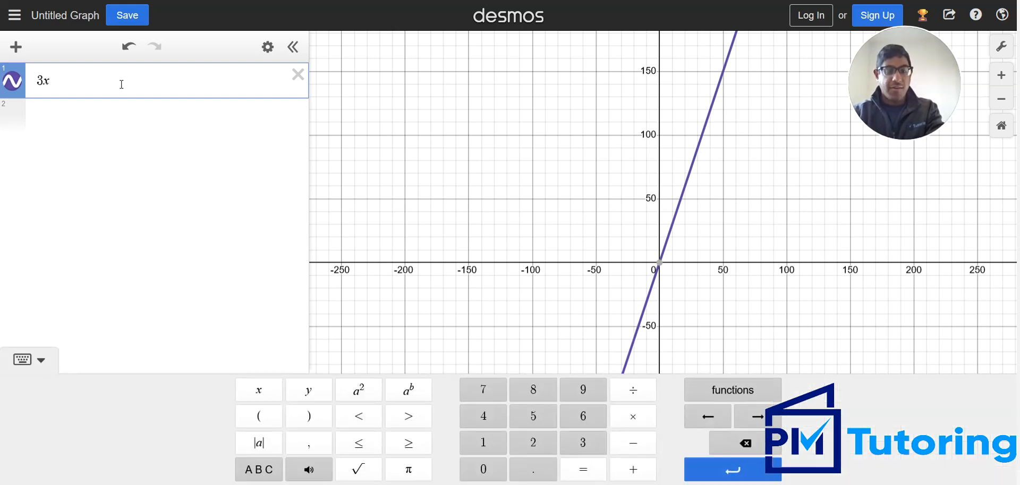
{"action": "type", "text": "^"}
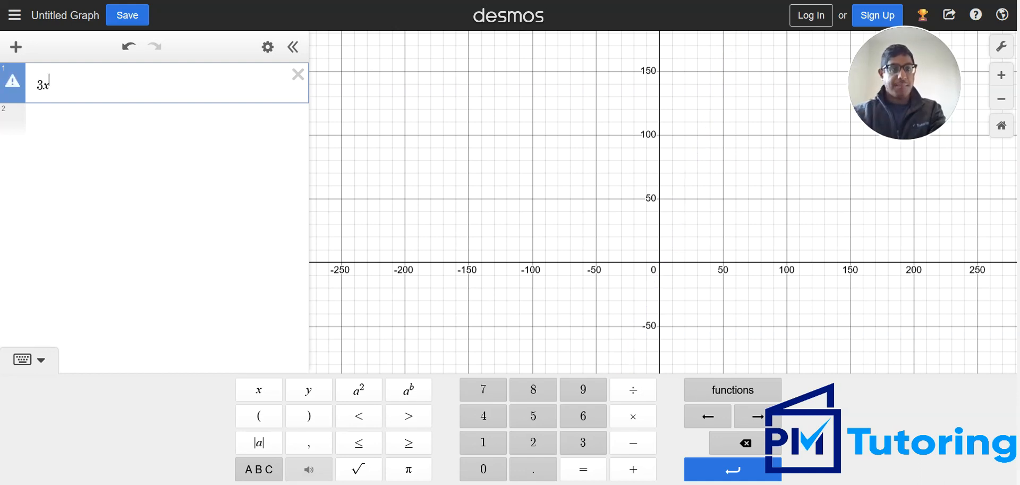
{"action": "type", "text": "2"}
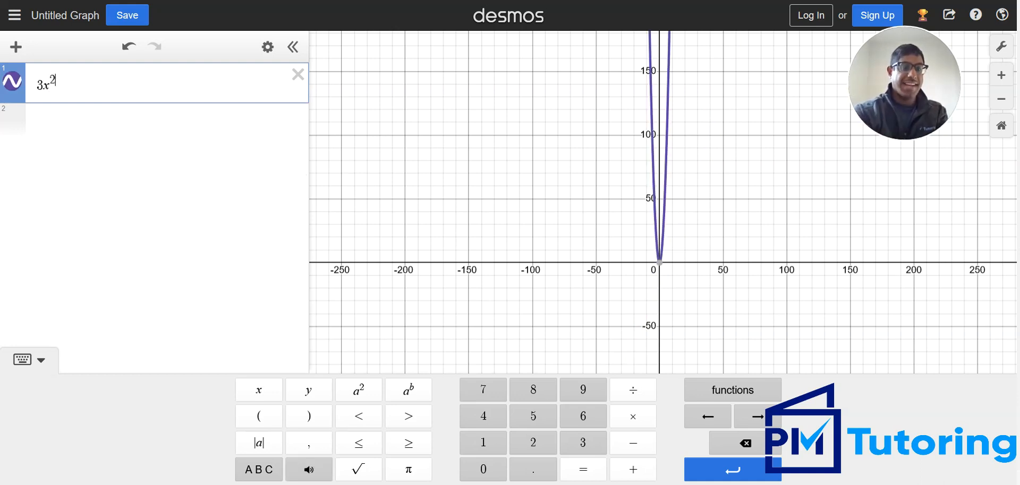
{"action": "left_click", "coordinate": [30, 359]}
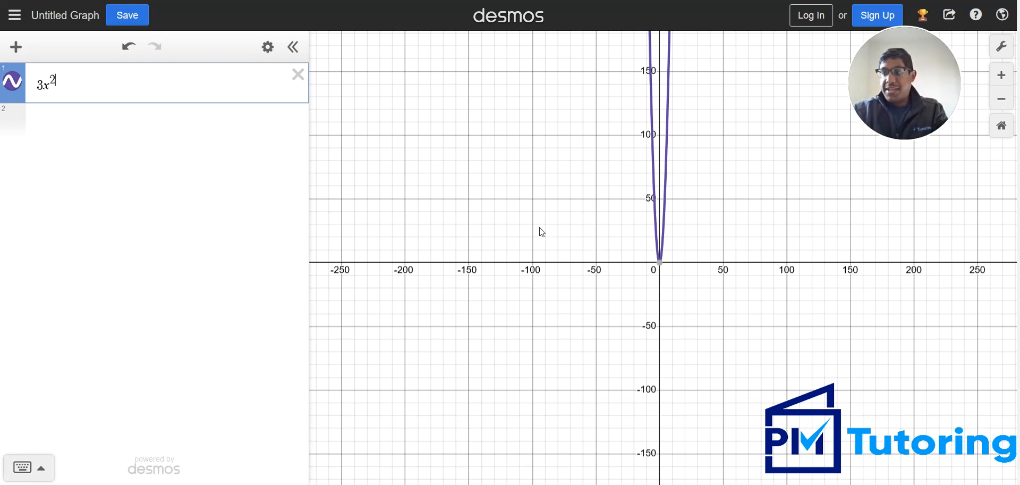
- Zoom in twice on the parabola and pan the graph to show more of the area above the x-axis
{"action": "left_click", "coordinate": [777, 184]}
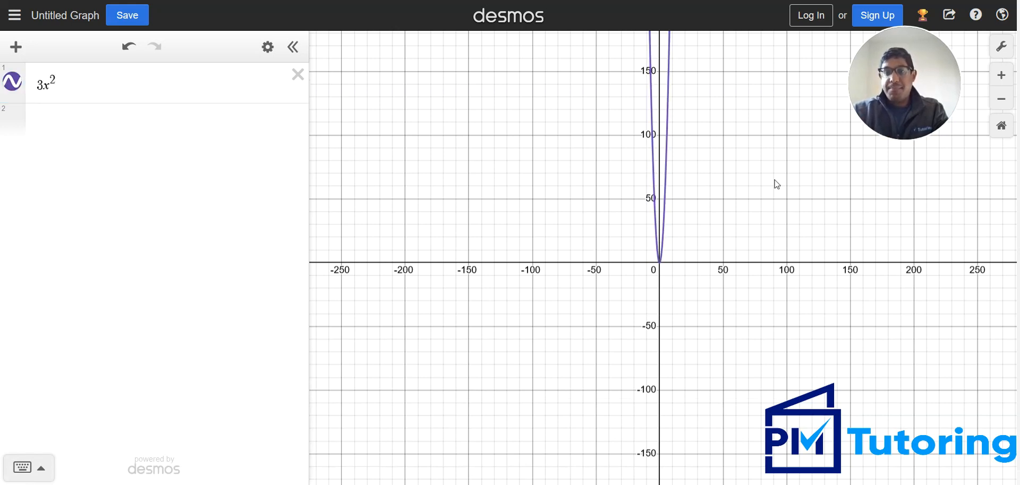
{"action": "left_click", "coordinate": [1008, 78]}
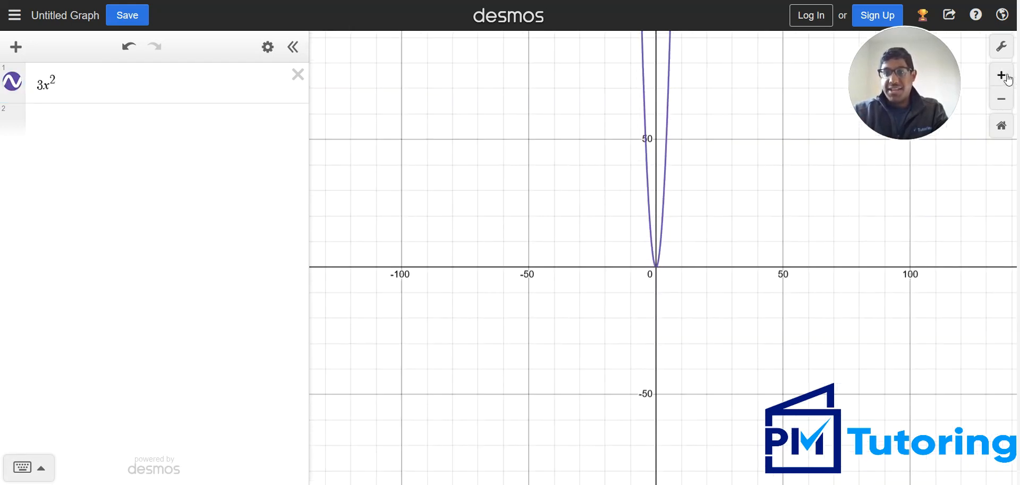
{"action": "left_click", "coordinate": [1008, 77]}
{"action": "left_click_drag", "start_coordinate": [795, 198], "coordinate": [777, 220]}
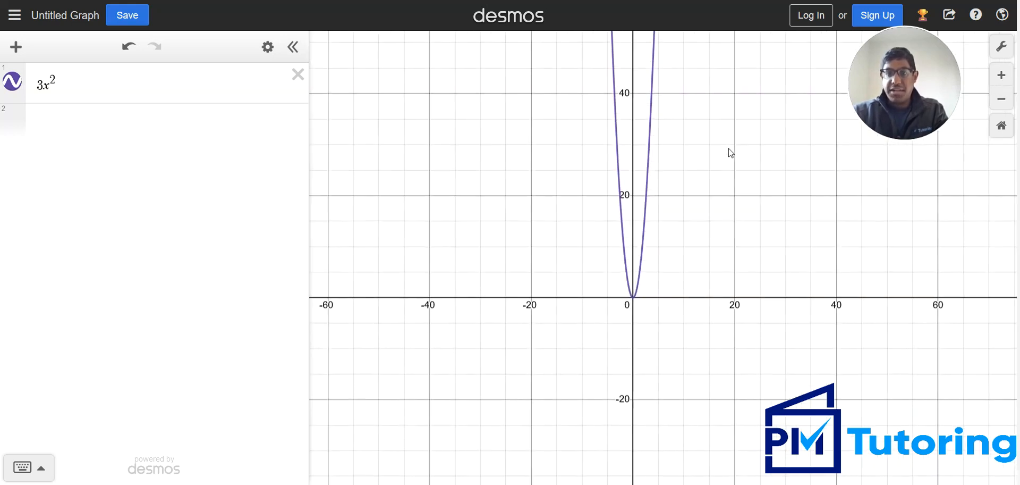
{"action": "left_click_drag", "start_coordinate": [730, 152], "coordinate": [720, 232]}
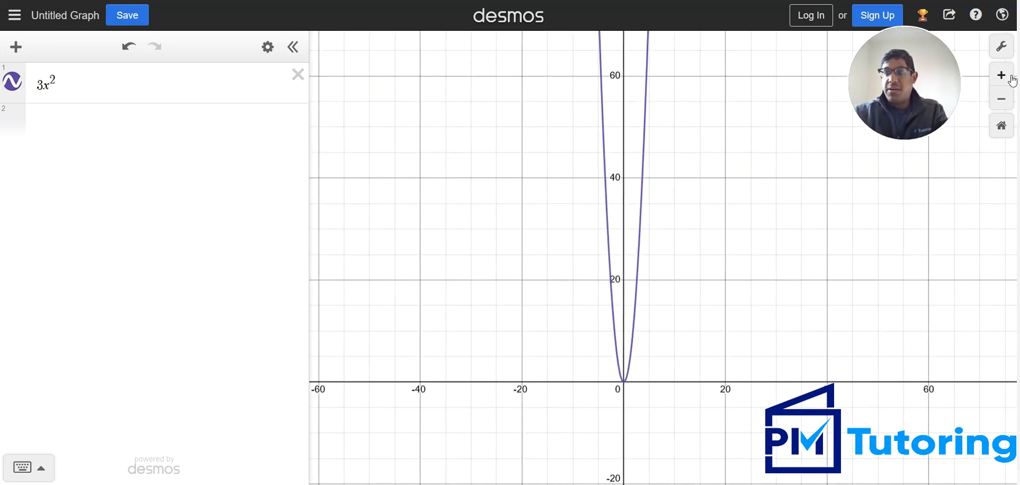
- Switch the axis numbers off and back on in the graph settings
{"action": "left_click", "coordinate": [1002, 48]}
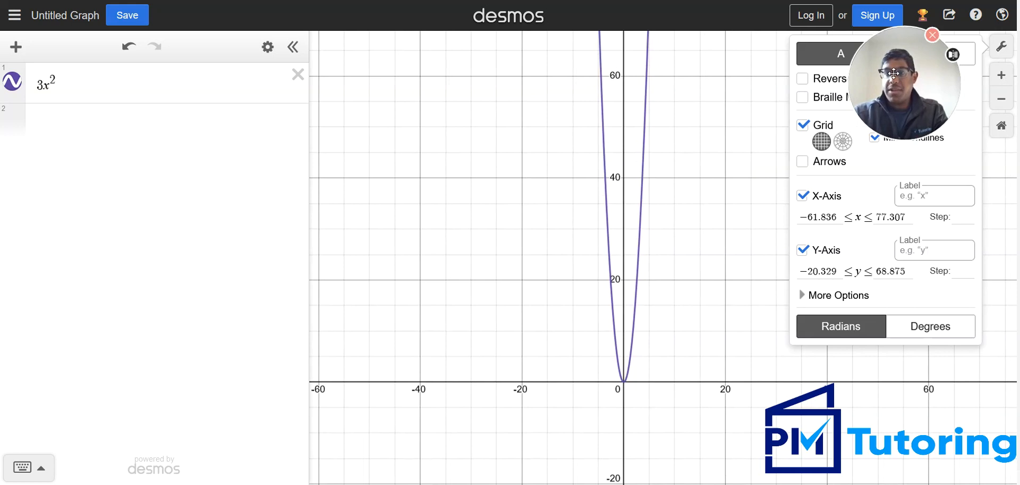
{"action": "left_click_drag", "start_coordinate": [893, 72], "coordinate": [708, 116]}
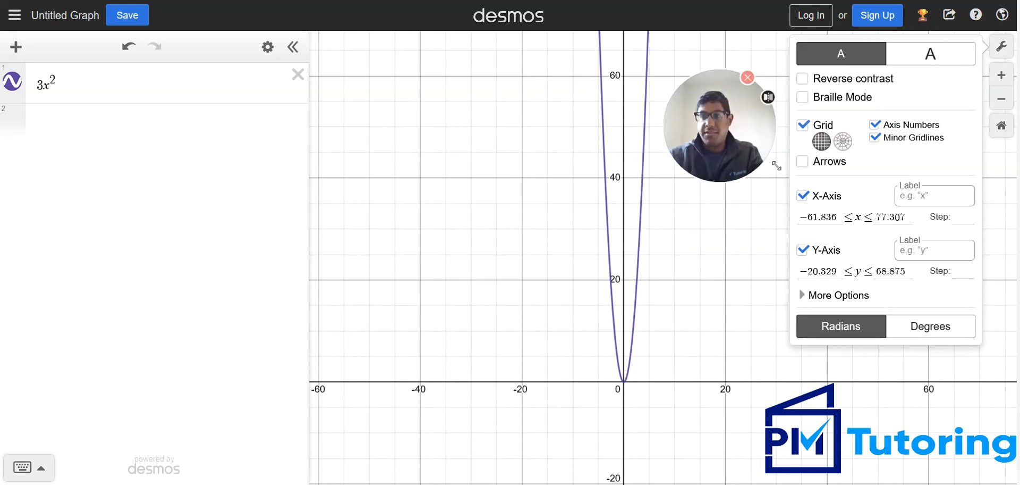
{"action": "left_click", "coordinate": [874, 125]}
{"action": "left_click", "coordinate": [875, 126]}
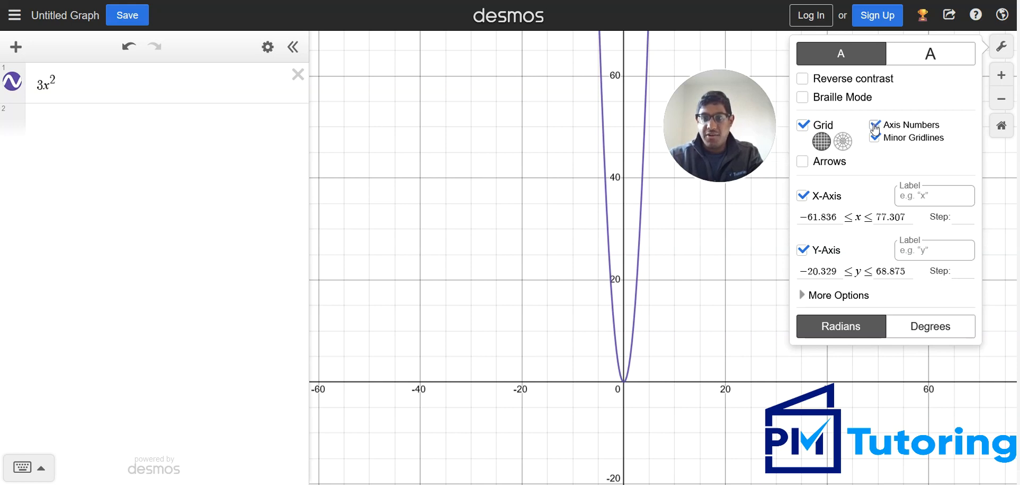
- Label the x-axis "Years" and the y-axis "Growth" in the graph settings
{"action": "left_click", "coordinate": [913, 196]}
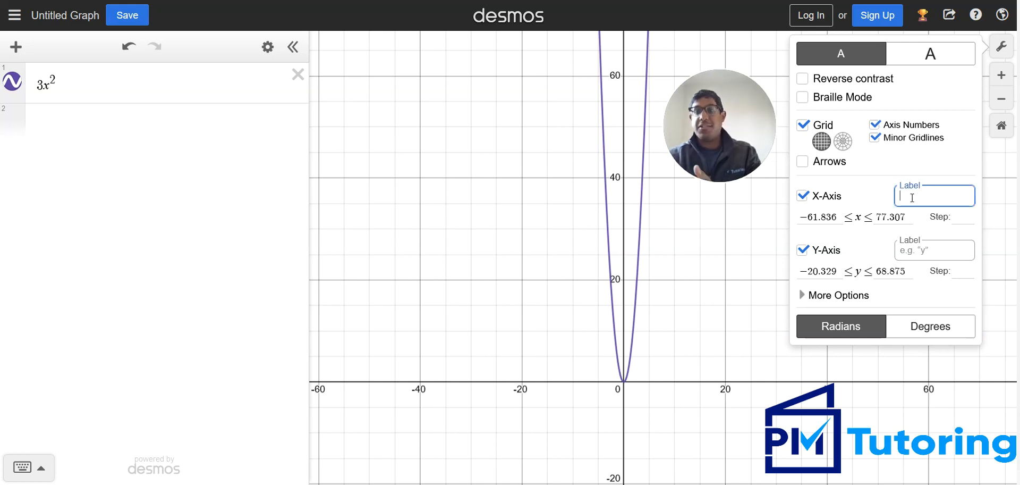
{"action": "type", "text": "Years"}
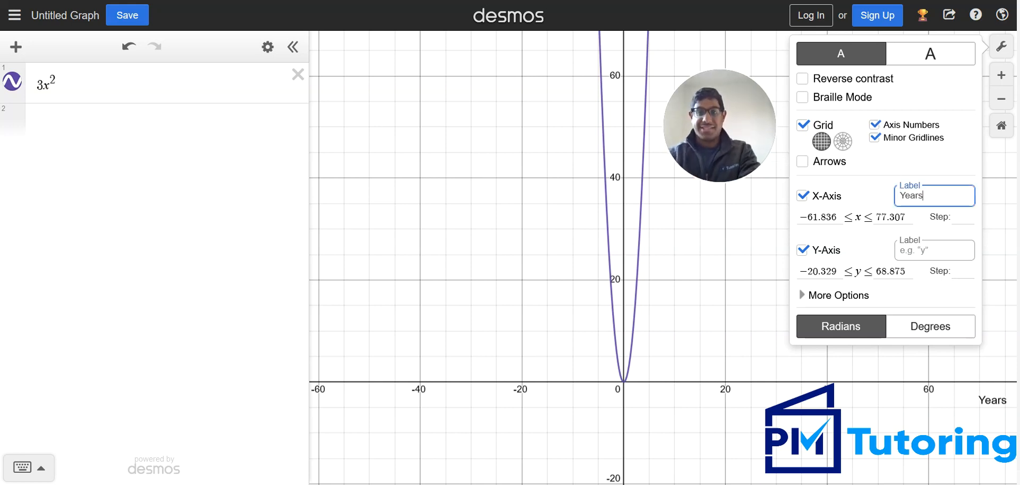
{"action": "left_click", "coordinate": [912, 254]}
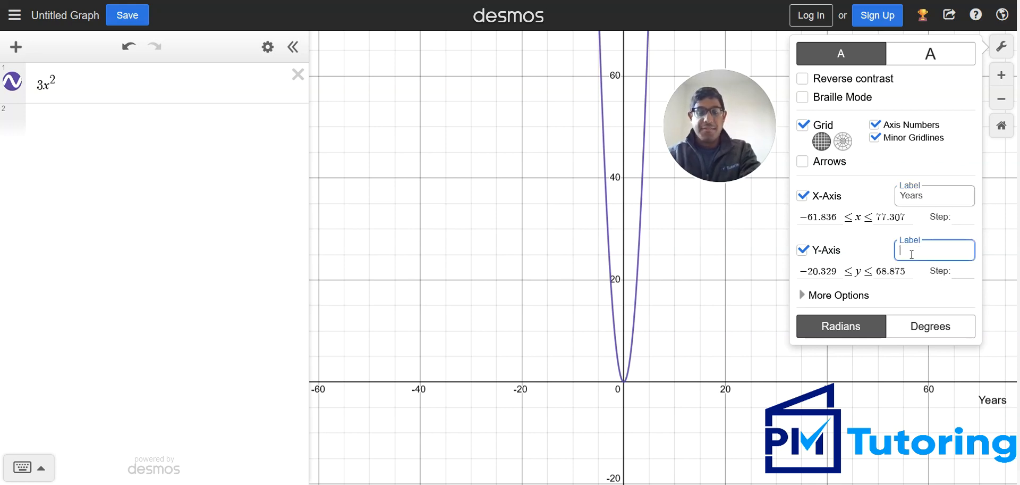
{"action": "type", "text": "Growth"}
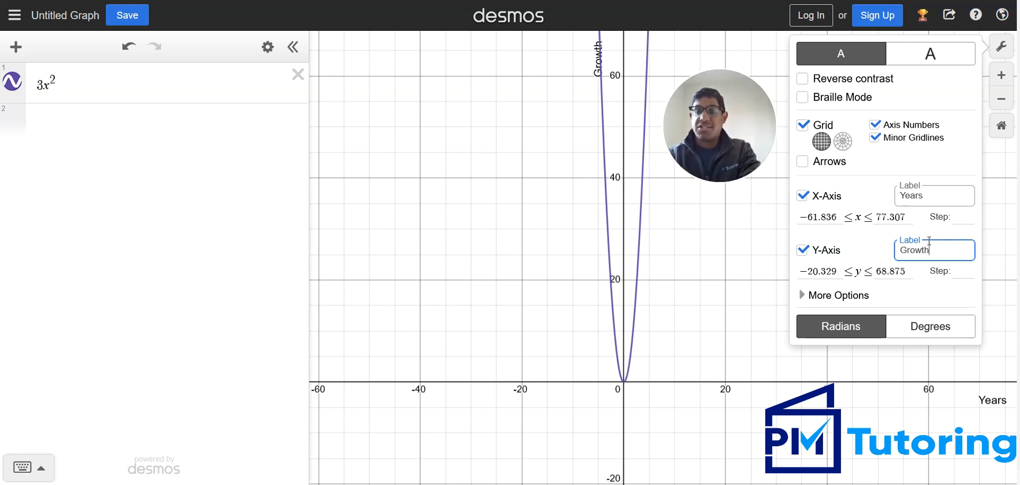
- Clear the labels of both the y-axis and the x-axis
{"action": "key", "text": "BackSpace"}
{"action": "key", "text": "BackSpace"}
{"action": "key", "text": "BackSpace"}
{"action": "key", "text": "BackSpace"}
{"action": "key", "text": "BackSpace"}
{"action": "key", "text": "BackSpace"}
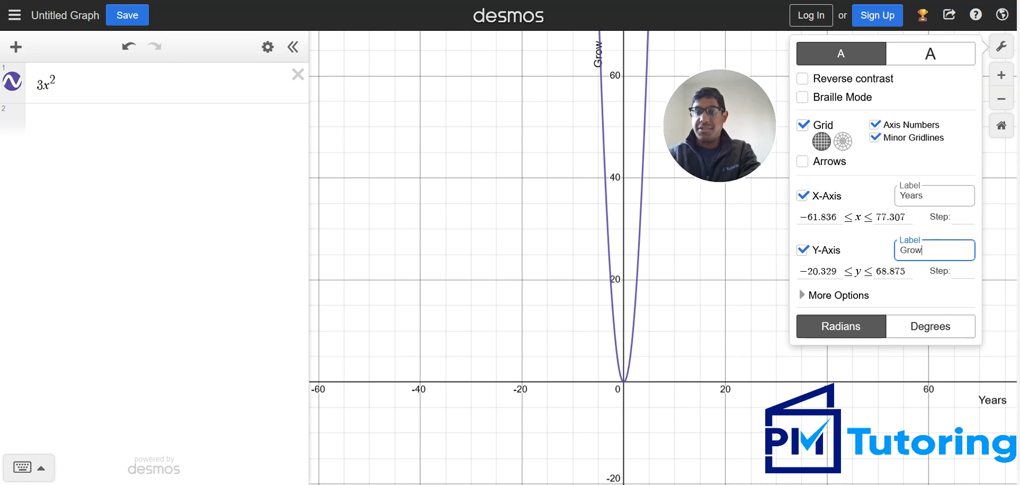
{"action": "left_click", "coordinate": [936, 195]}
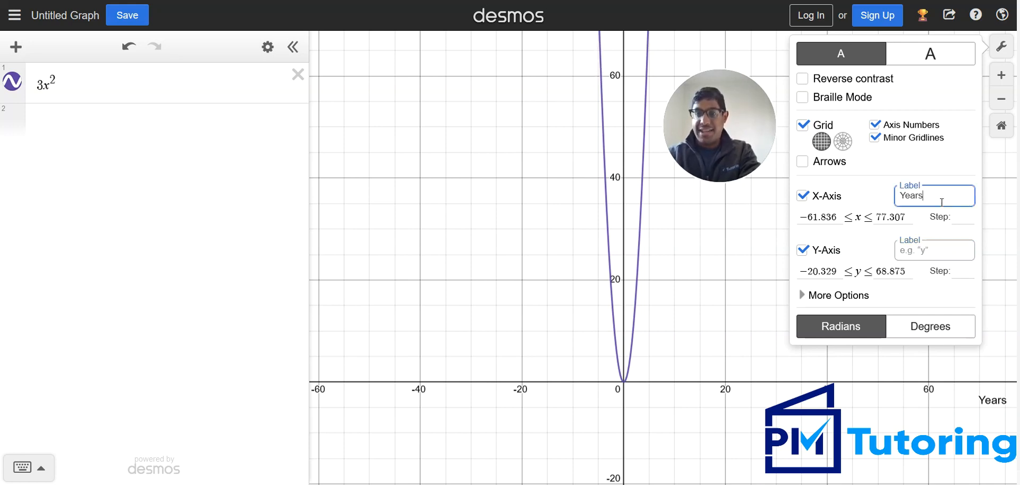
{"action": "key", "text": "BackSpace"}
{"action": "key", "text": "BackSpace"}
{"action": "key", "text": "BackSpace"}
{"action": "key", "text": "BackSpace"}
{"action": "key", "text": "BackSpace"}
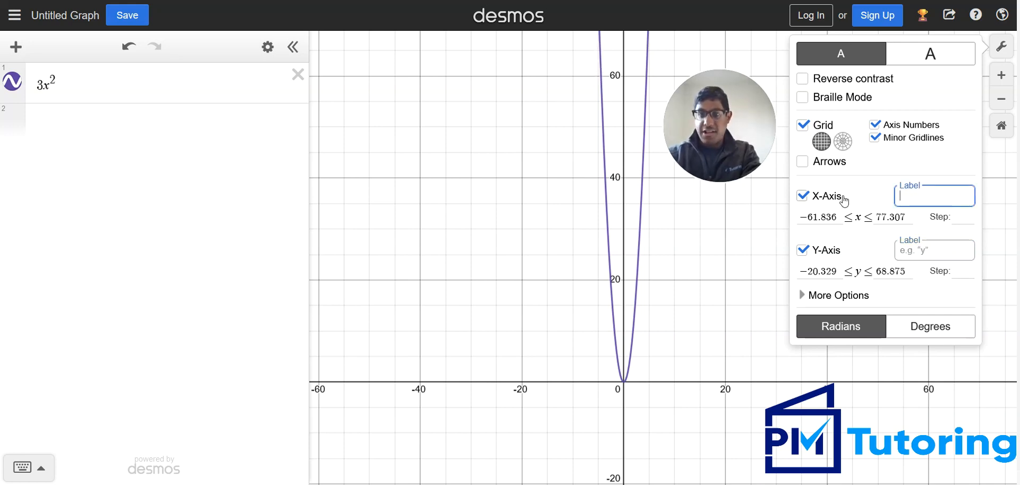
- Examine the axis ranges in the graph settings before and after zooming out slightly on the graph
{"action": "left_click", "coordinate": [833, 217]}
{"action": "left_click_drag", "start_coordinate": [842, 217], "coordinate": [808, 217]}
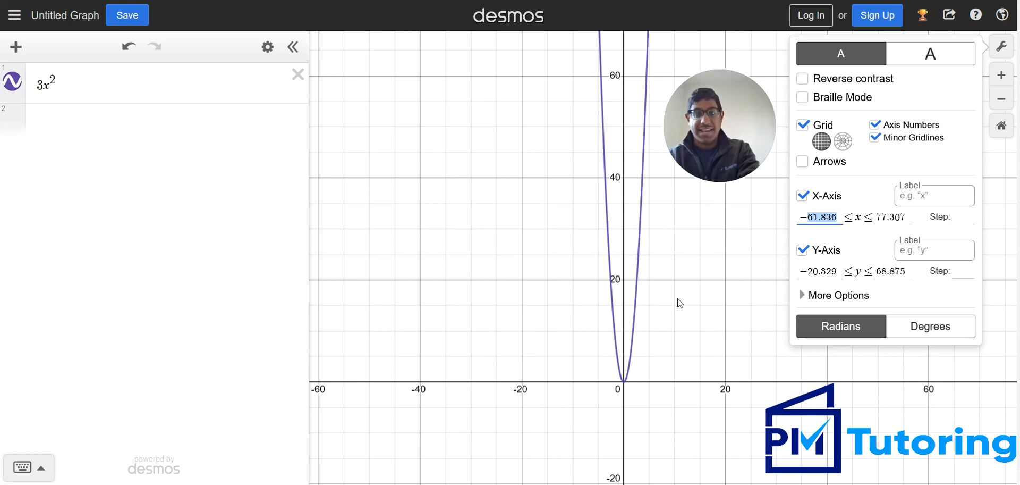
{"action": "left_click", "coordinate": [713, 256]}
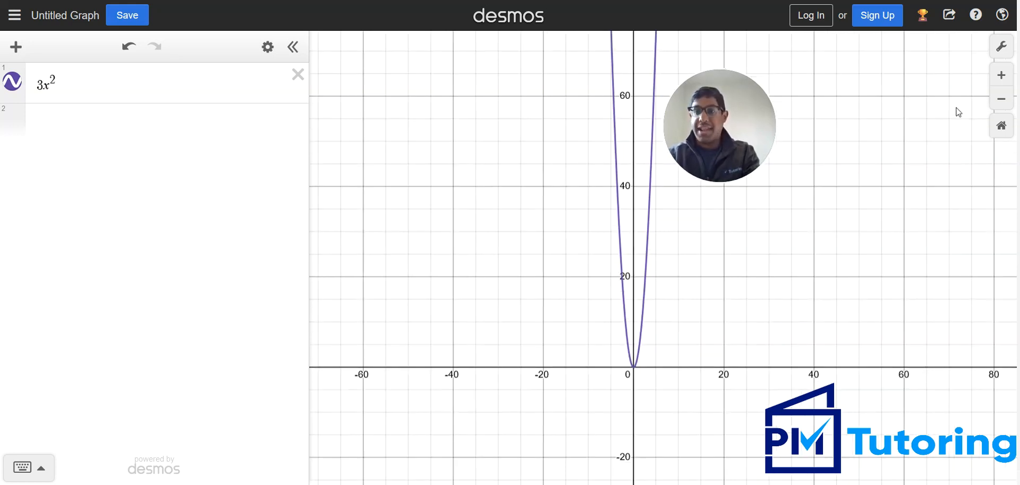
{"action": "left_click", "coordinate": [1002, 47]}
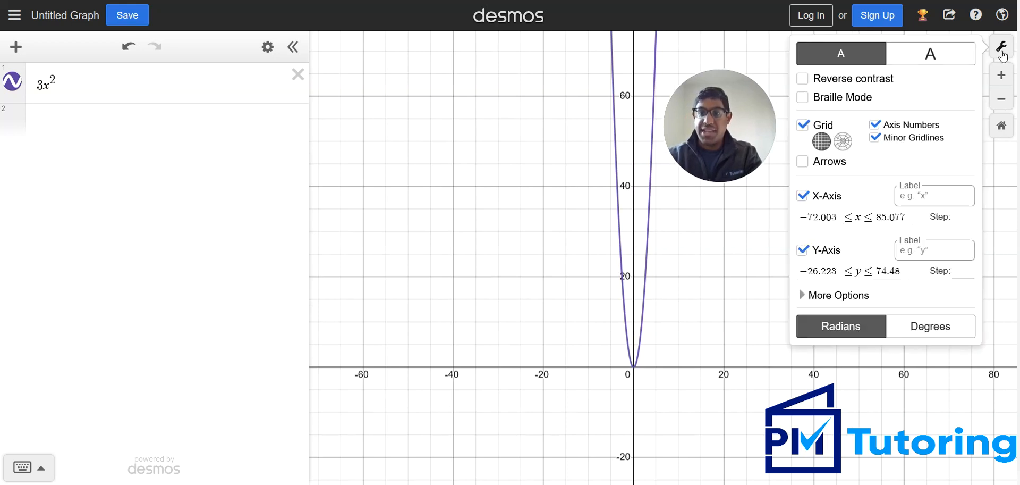
- Set the x-axis range from -20 to 20 in the graph settings
{"action": "left_click", "coordinate": [838, 219]}
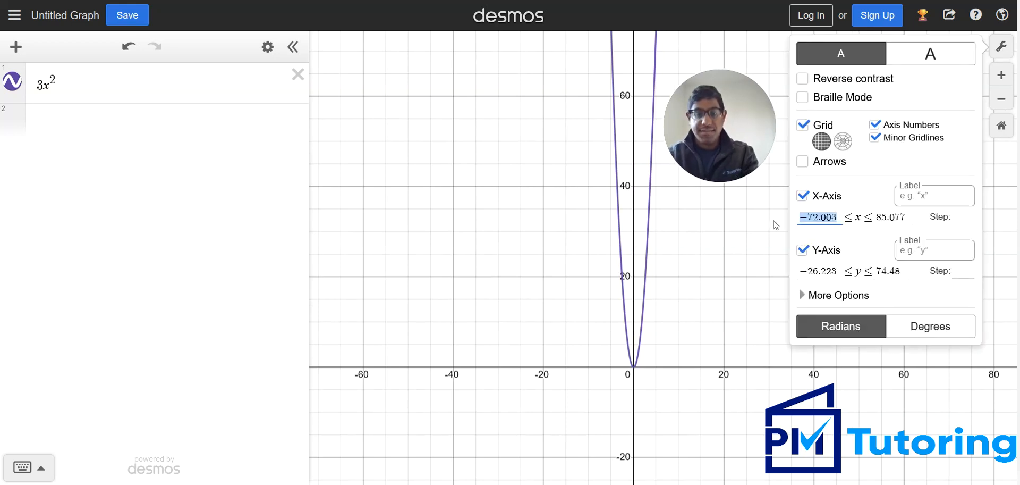
{"action": "type", "text": "-20"}
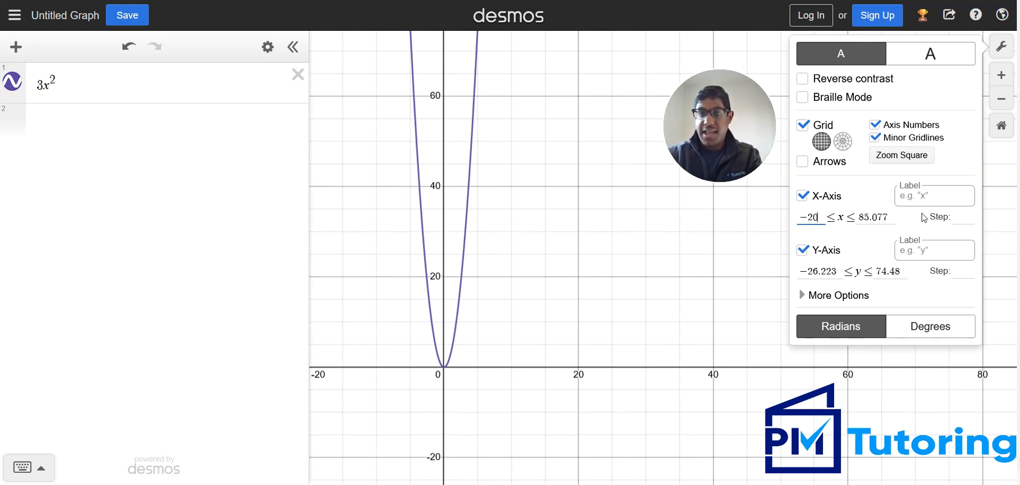
{"action": "left_click", "coordinate": [891, 215]}
{"action": "type", "text": "20"}
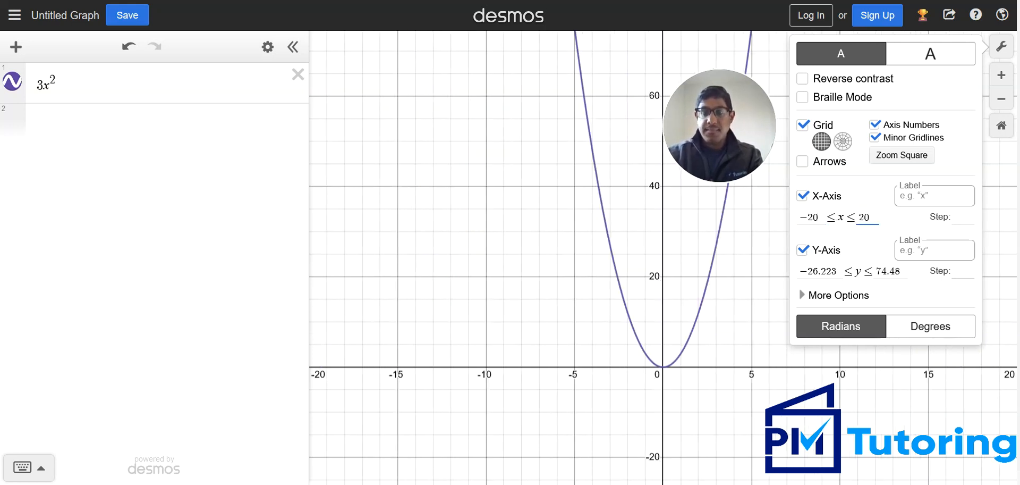
- Set the y-axis range from -20 to 100 in the graph settings
{"action": "left_click", "coordinate": [840, 267]}
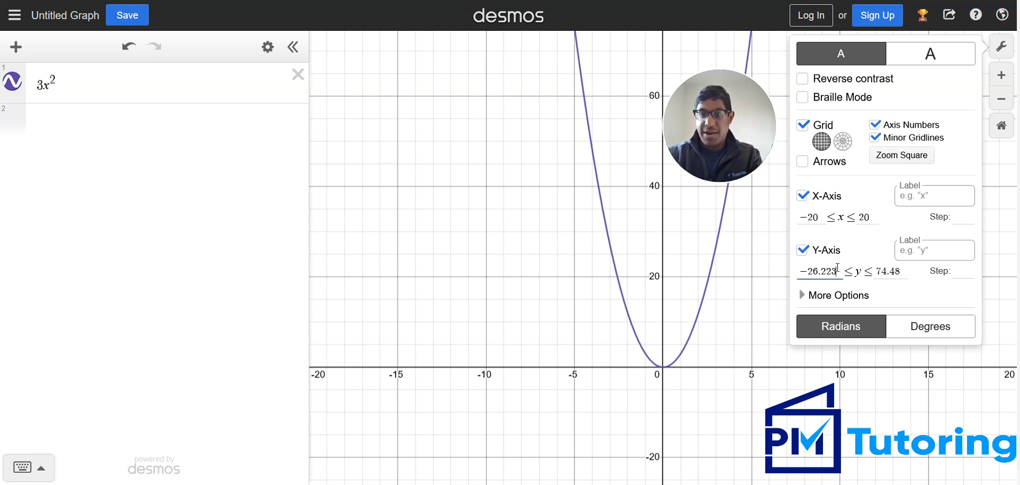
{"action": "type", "text": "-20"}
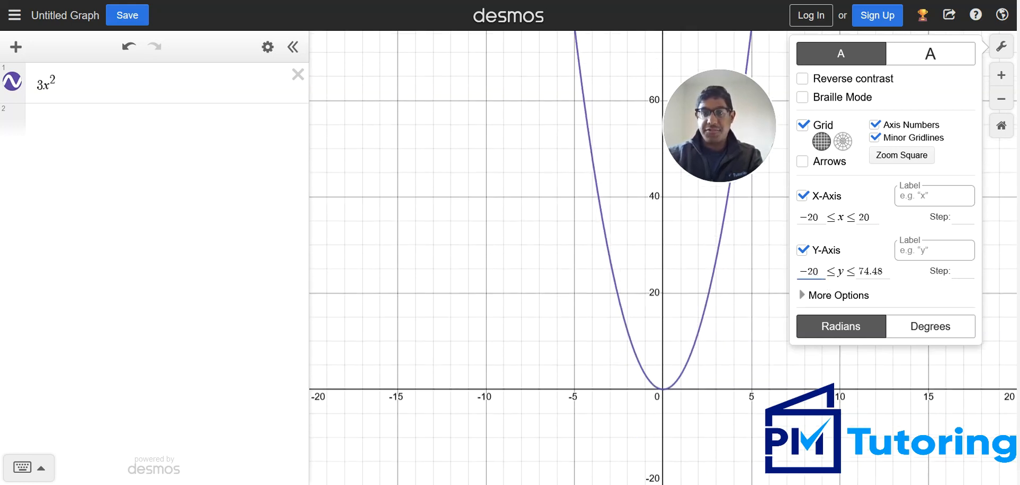
{"action": "left_click", "coordinate": [885, 271]}
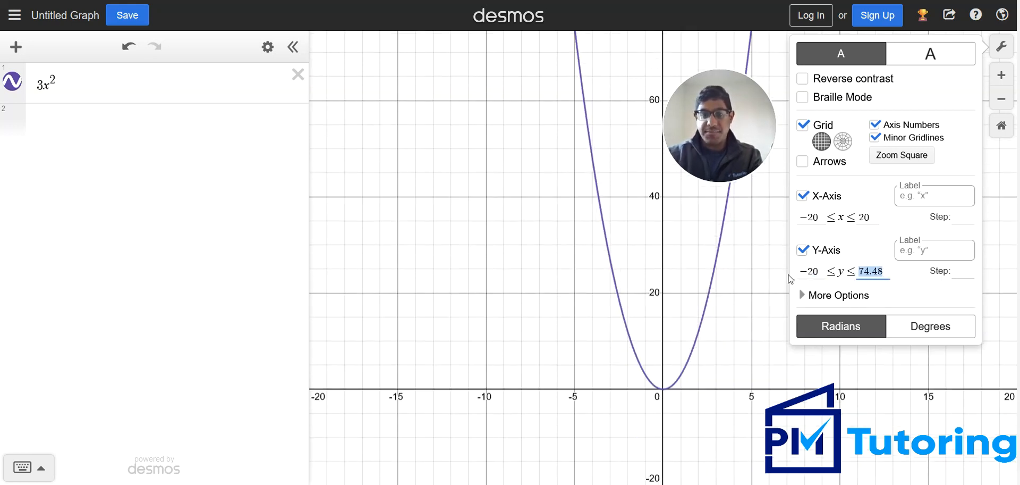
{"action": "type", "text": "100"}
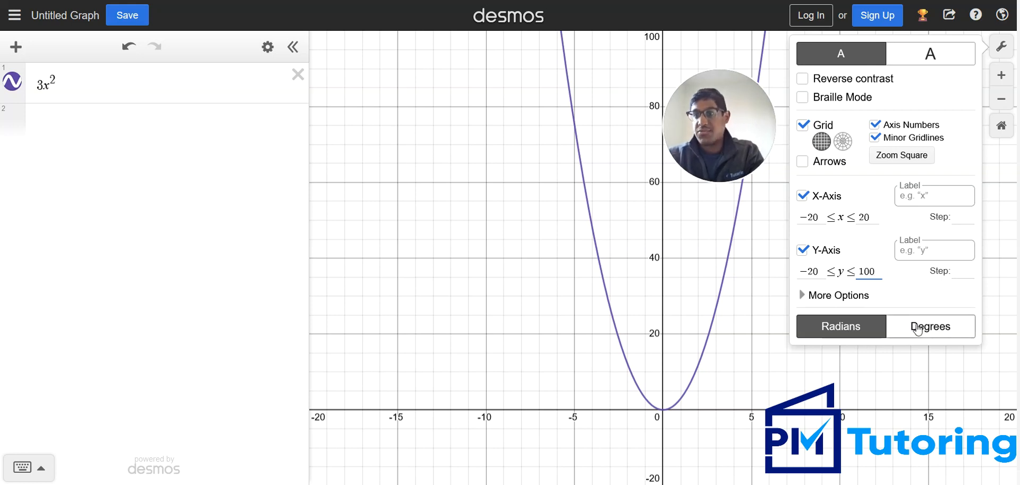
- Zoom out on the graph and restore its default view
{"action": "left_click", "coordinate": [1001, 108]}
{"action": "left_click", "coordinate": [1001, 101]}
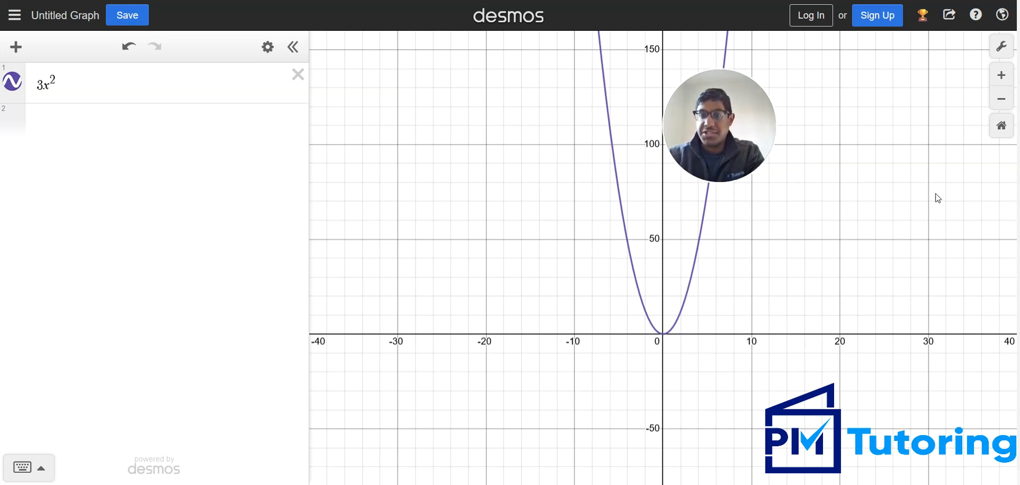
{"action": "left_click", "coordinate": [1002, 126]}
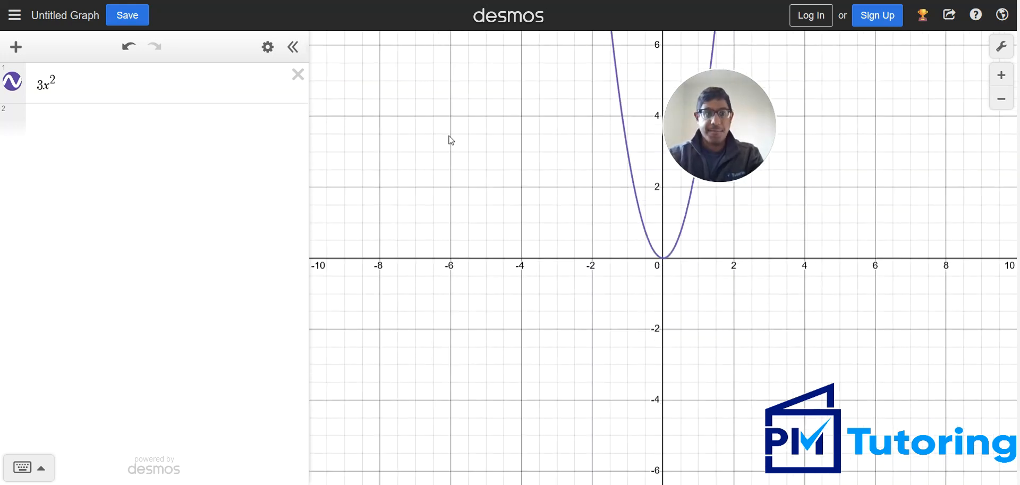
- Delete the expression 3x^2 and enter ax^2 on the first line instead
{"action": "left_click", "coordinate": [299, 82]}
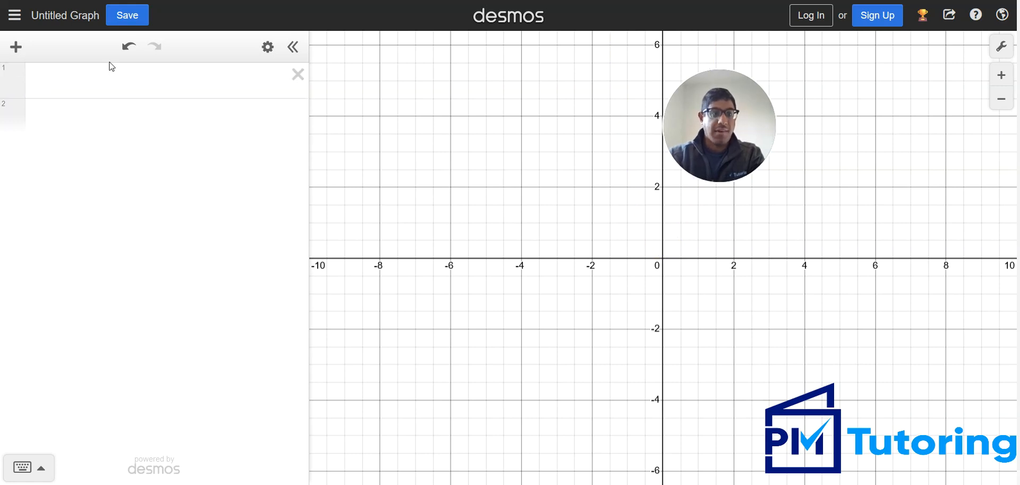
{"action": "left_click", "coordinate": [94, 78]}
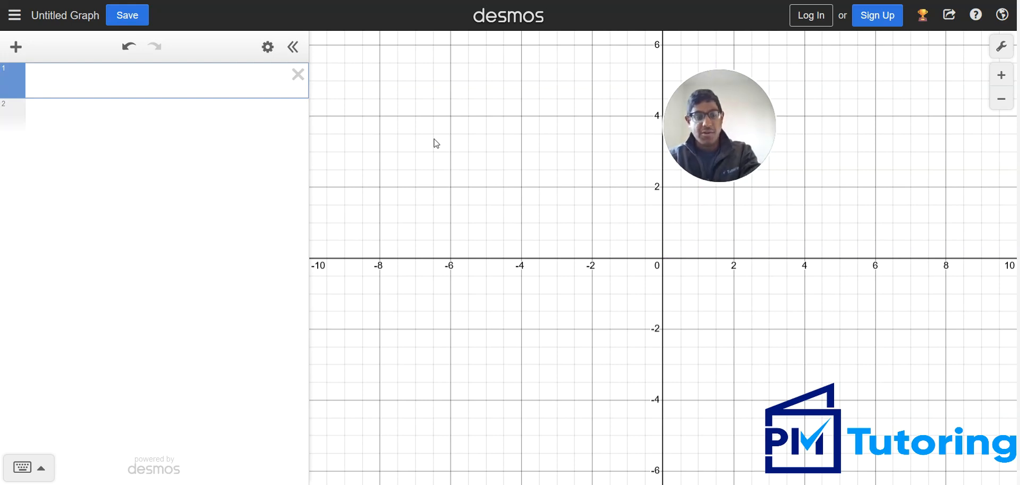
{"action": "type", "text": "d"}
{"action": "type", "text": "x"}
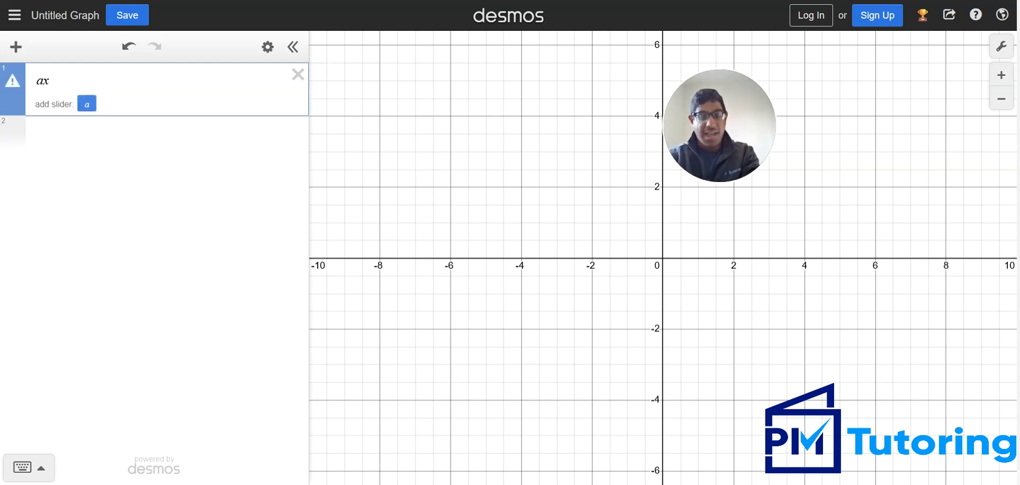
{"action": "type", "text": "^2"}
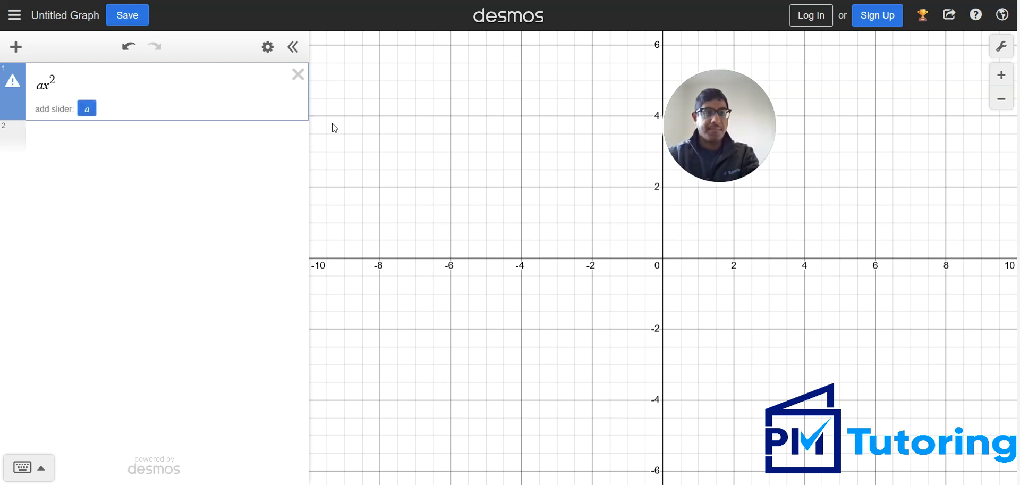
- Add a slider for the parameter a of ax^2 and set a to 2
{"action": "left_click", "coordinate": [193, 140]}
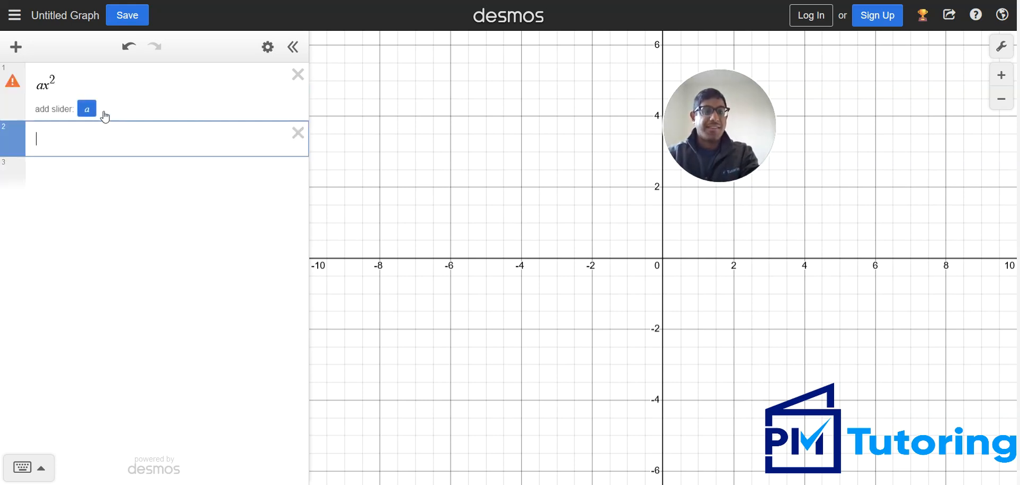
{"action": "left_click", "coordinate": [87, 109]}
{"action": "left_click", "coordinate": [77, 124]}
{"action": "key", "text": "BackSpace"}
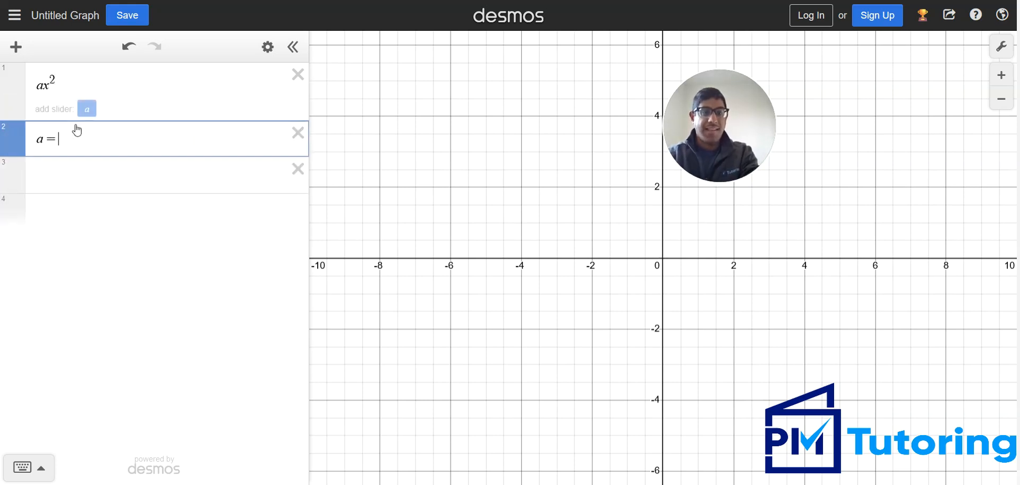
{"action": "type", "text": "2"}
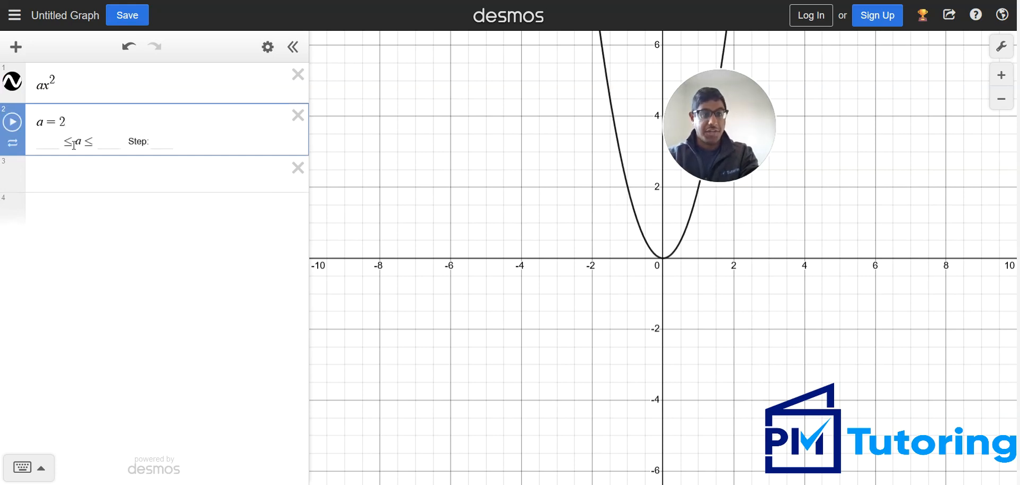
- Define a second parameter b = 6 on the line below the a slider
{"action": "left_click", "coordinate": [64, 172]}
{"action": "type", "text": "b=6"}
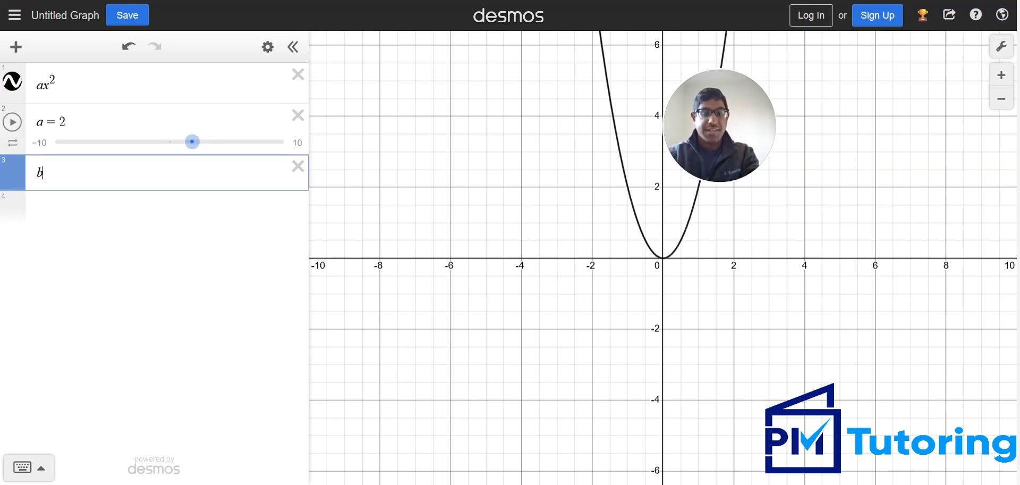
{"action": "key", "text": "Return"}
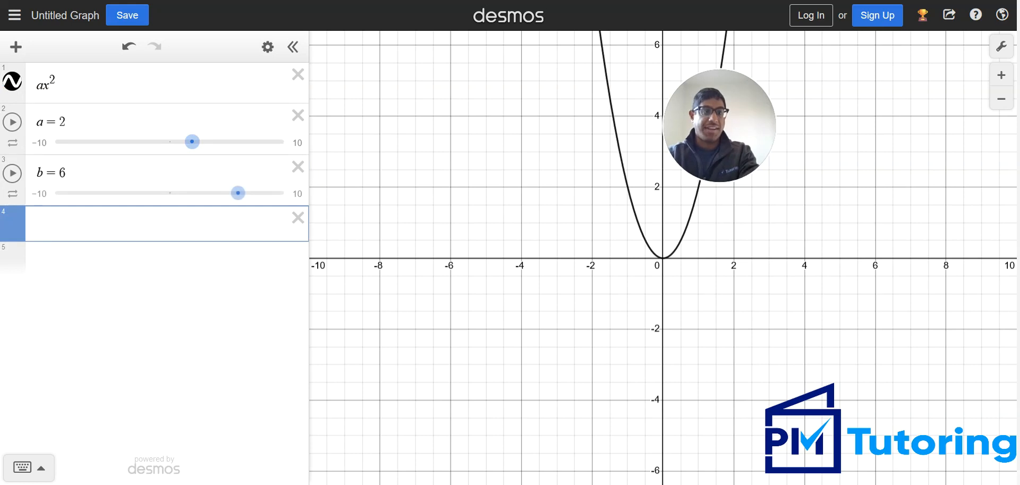
- Enter the expression ax^2 + bx on the line below the b slider
{"action": "type", "text": "ax"}
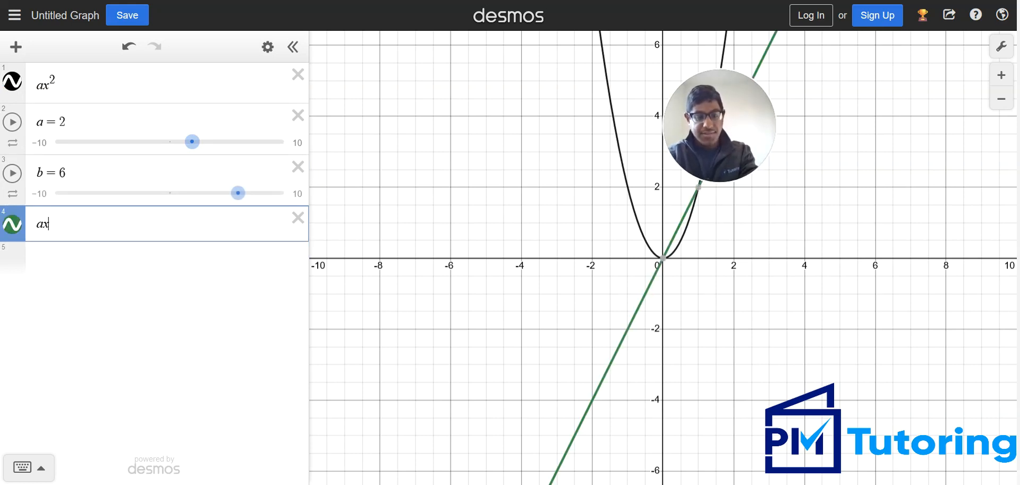
{"action": "type", "text": "^2"}
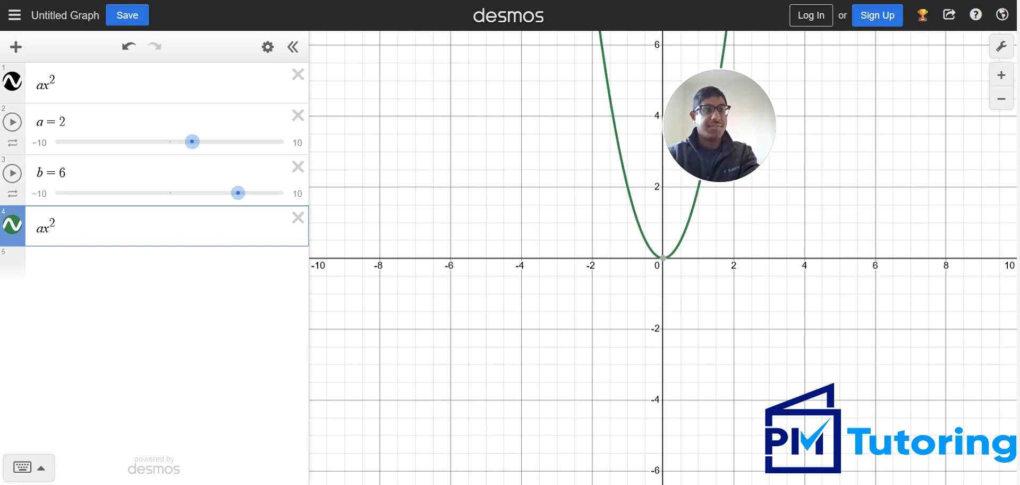
{"action": "key", "text": "Right"}
{"action": "type", "text": "+"}
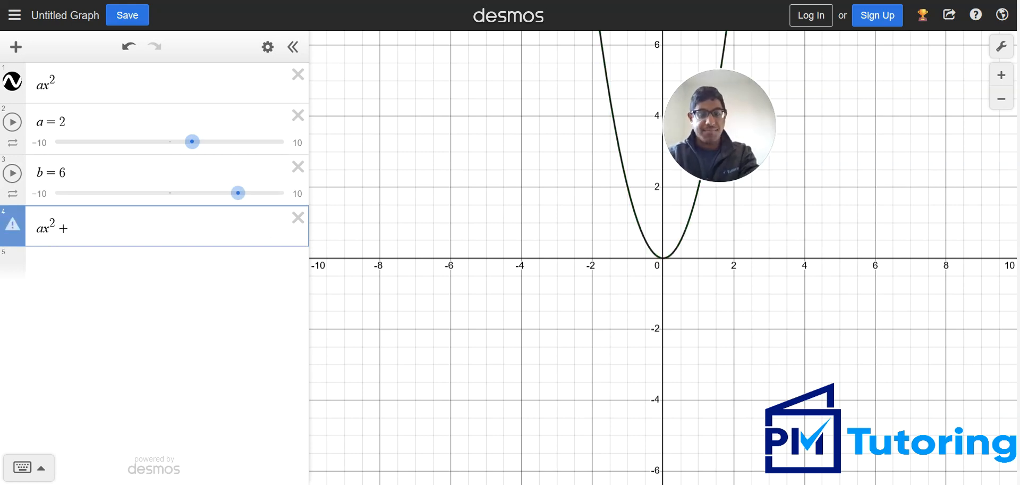
{"action": "type", "text": " bx"}
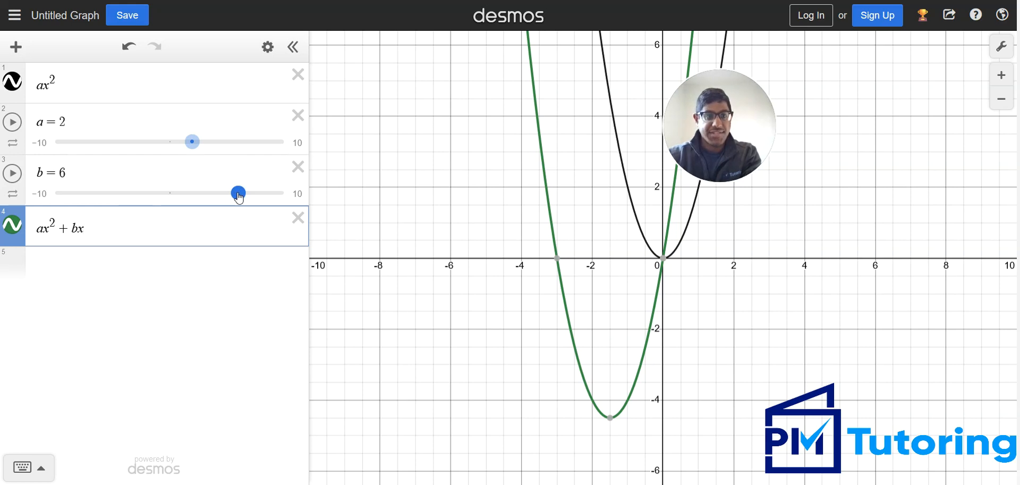
- Adjust the sliders to b = 4.1 and a = 1.2, and evaluate a + b on a new expression line
{"action": "left_click_drag", "start_coordinate": [239, 195], "coordinate": [216, 193]}
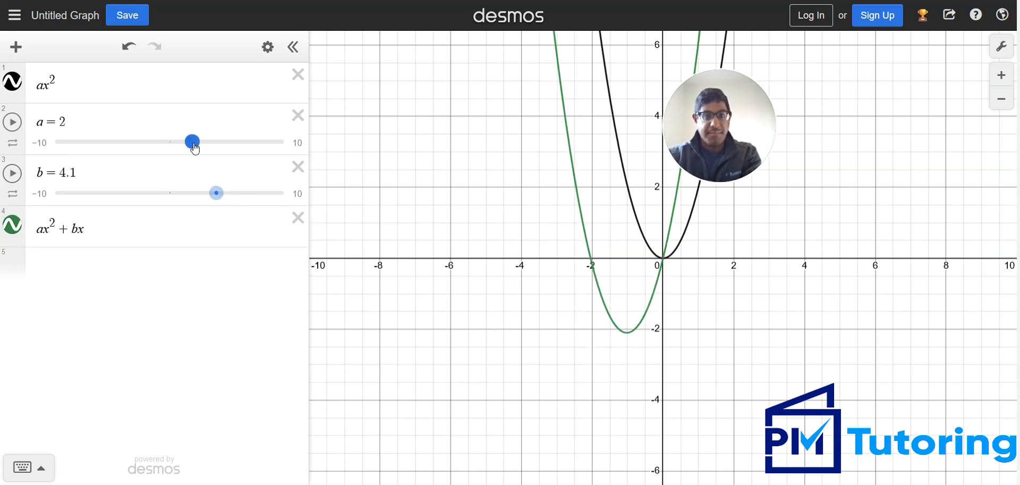
{"action": "mouse_move", "coordinate": [195, 149]}
{"action": "left_mouse_down"}
{"action": "mouse_move", "coordinate": [154, 148]}
{"action": "mouse_move", "coordinate": [185, 148]}
{"action": "left_mouse_up"}
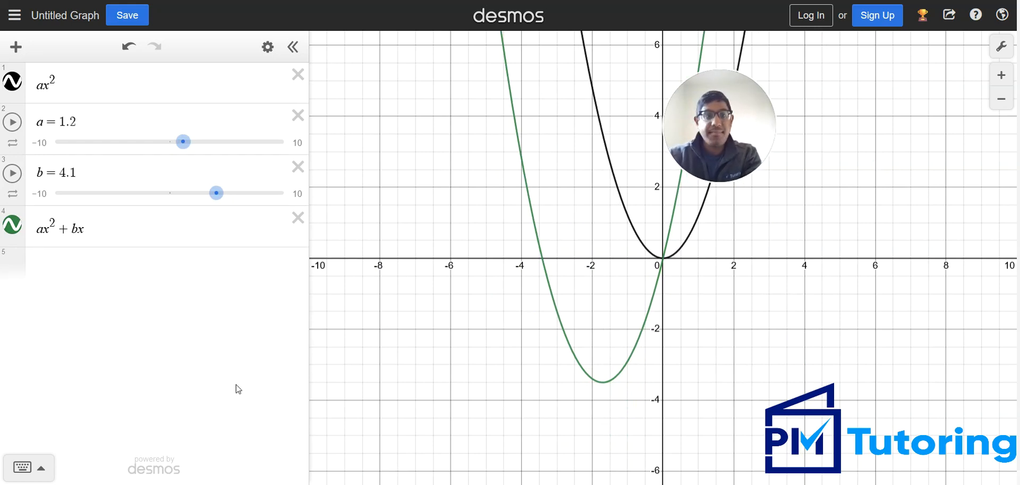
{"action": "left_click", "coordinate": [146, 266]}
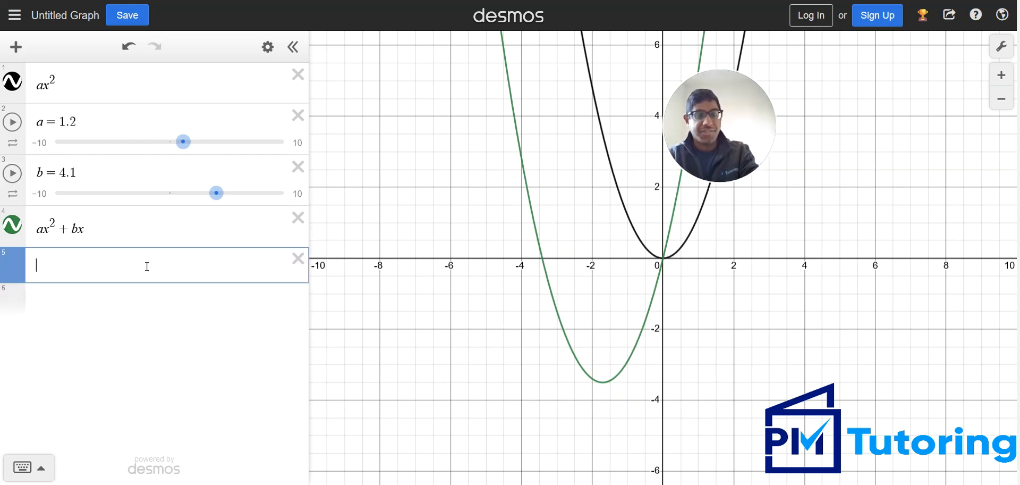
{"action": "type", "text": "a+b"}
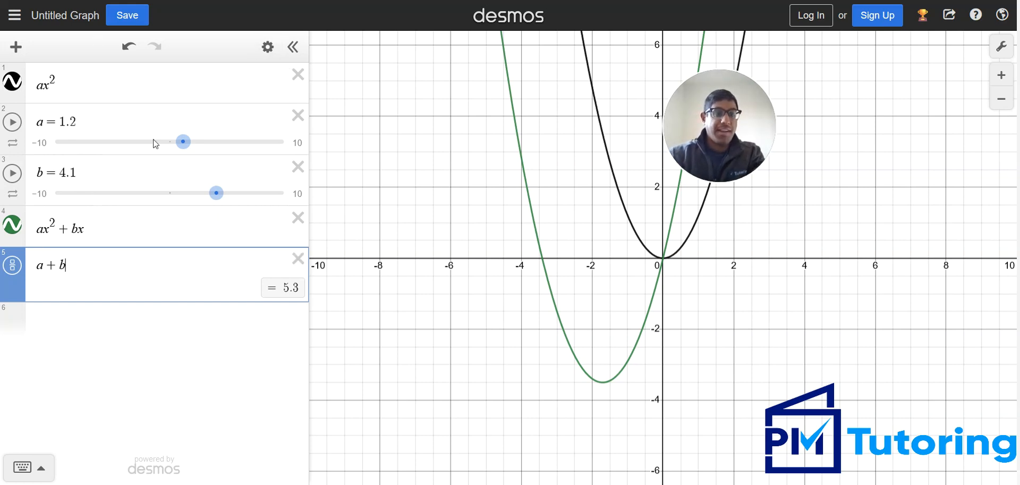
- Delete all expressions and define the list A = [3,8,9,12,14,18,22] on the first line
{"action": "left_click", "coordinate": [273, 53]}
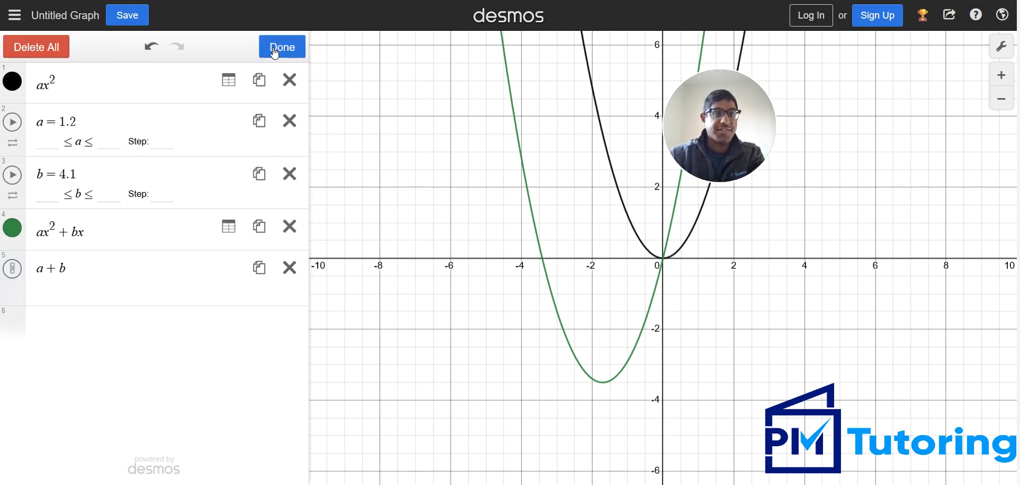
{"action": "left_click", "coordinate": [30, 48]}
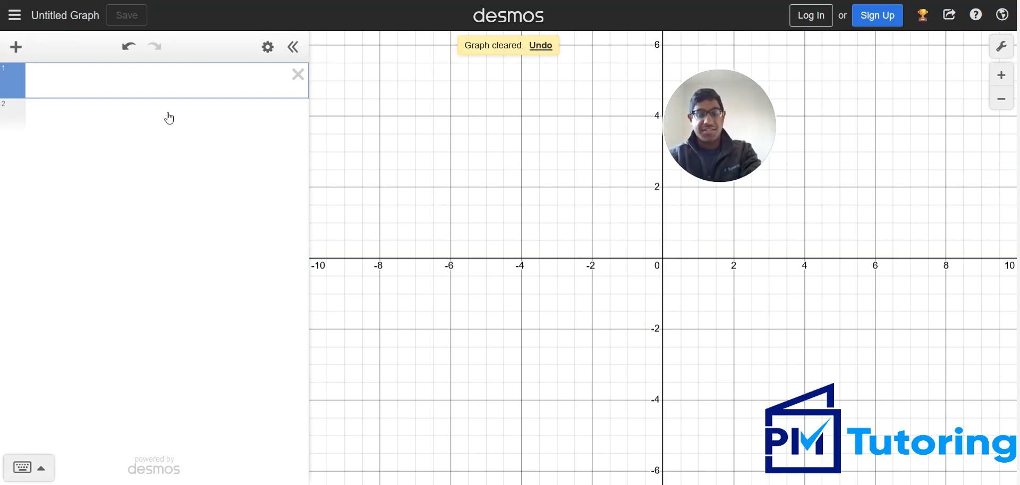
{"action": "type", "text": "A"}
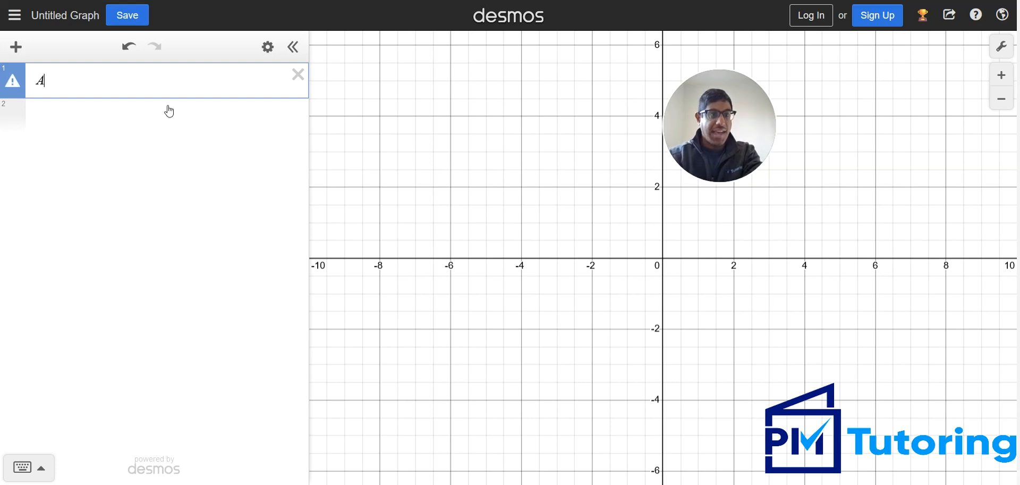
{"action": "type", "text": "=["}
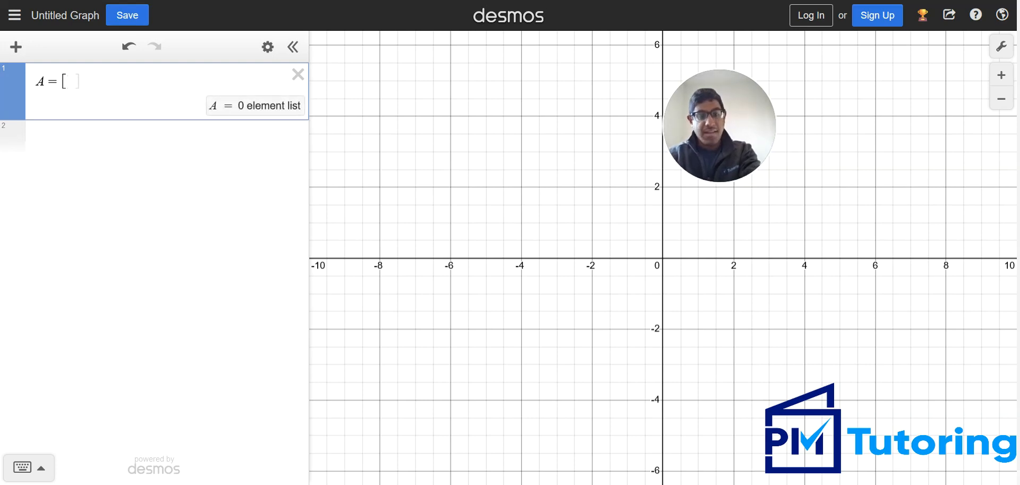
{"action": "type", "text": "3,8,9,"}
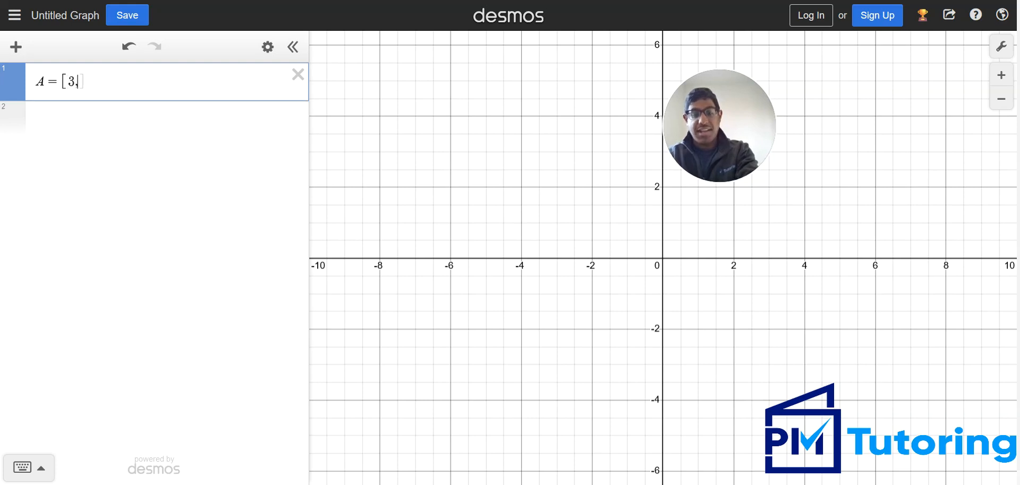
{"action": "type", "text": "12,14"}
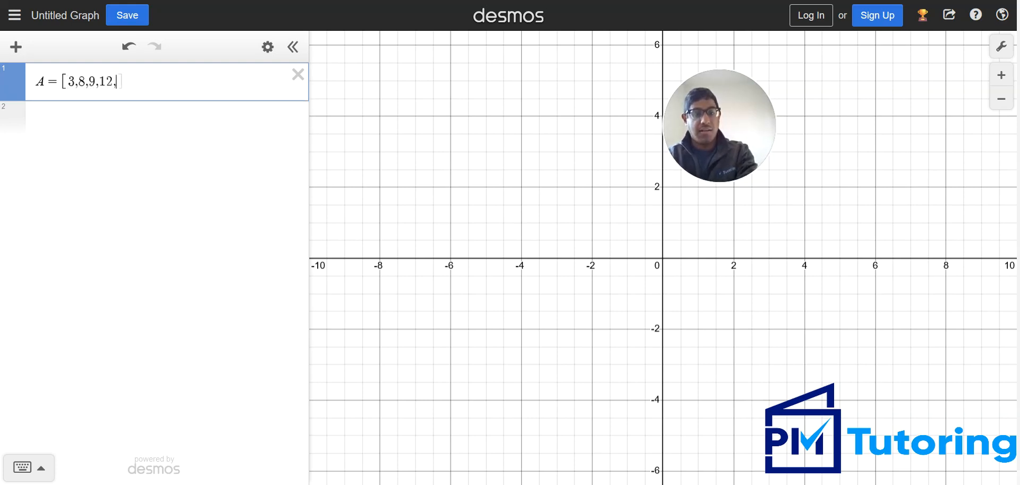
{"action": "type", "text": ",18"}
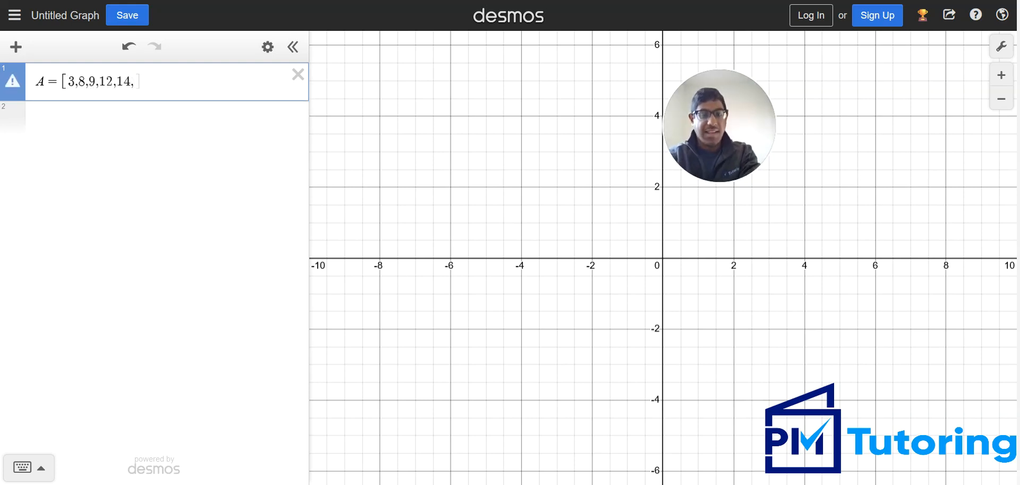
{"action": "type", "text": ",22"}
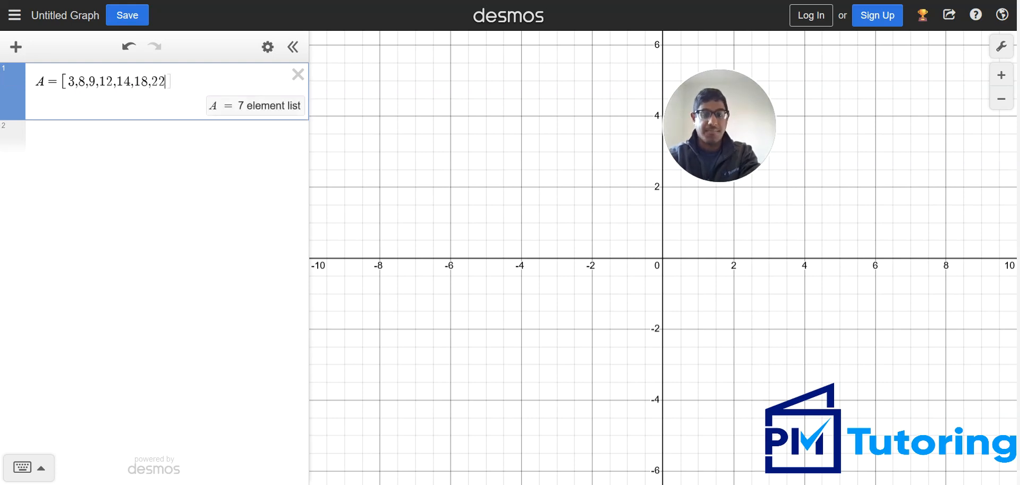
{"action": "type", "text": "}"}
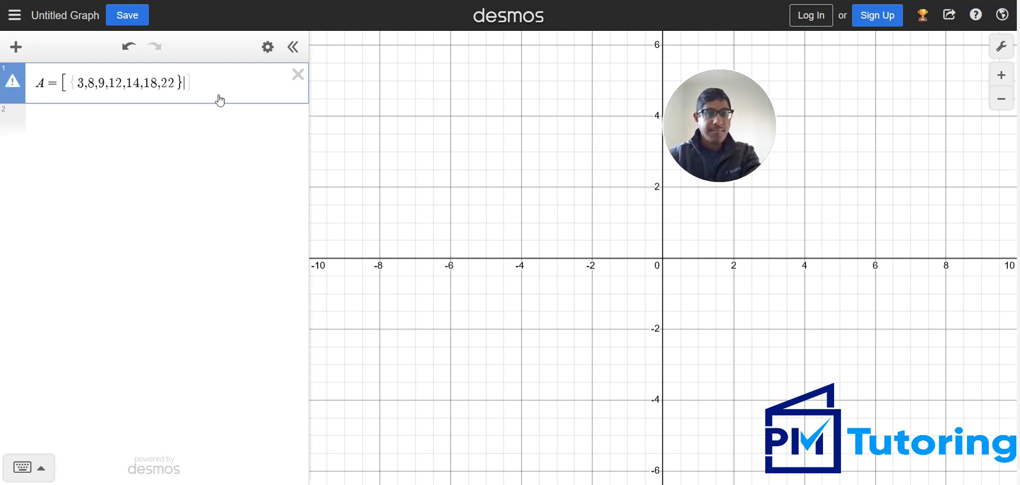
{"action": "key", "text": "BackSpace"}
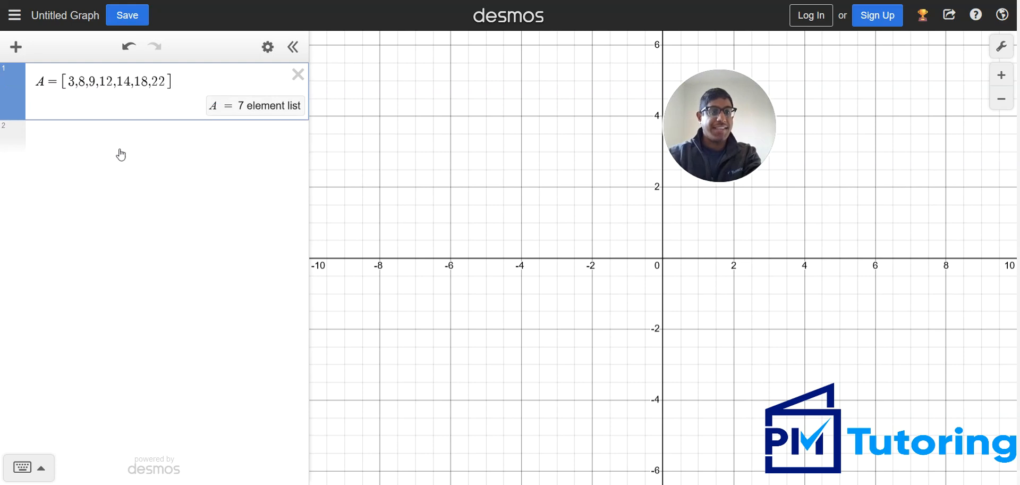
- Evaluate mean(A) and median(A) on separate lines below the list A
{"action": "left_click", "coordinate": [116, 155]}
{"action": "type", "text": "mean"}
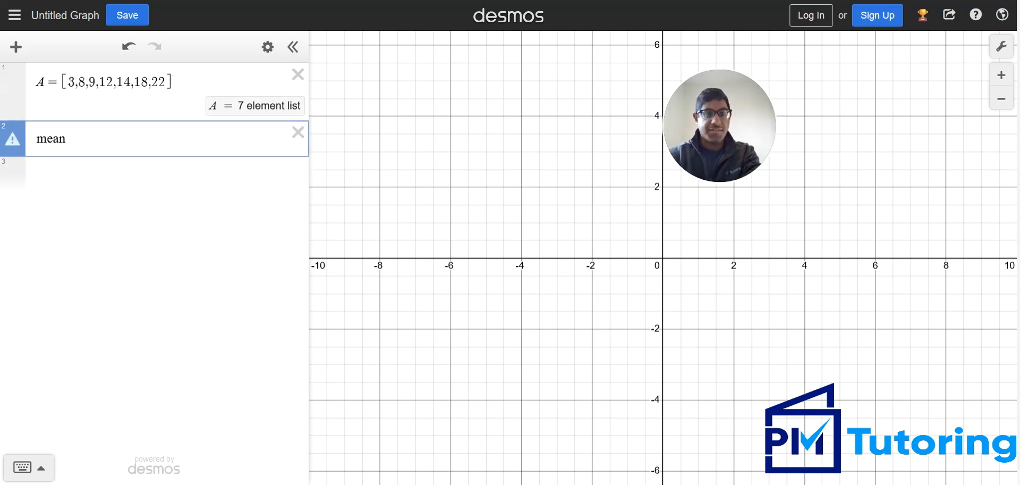
{"action": "type", "text": "(A)"}
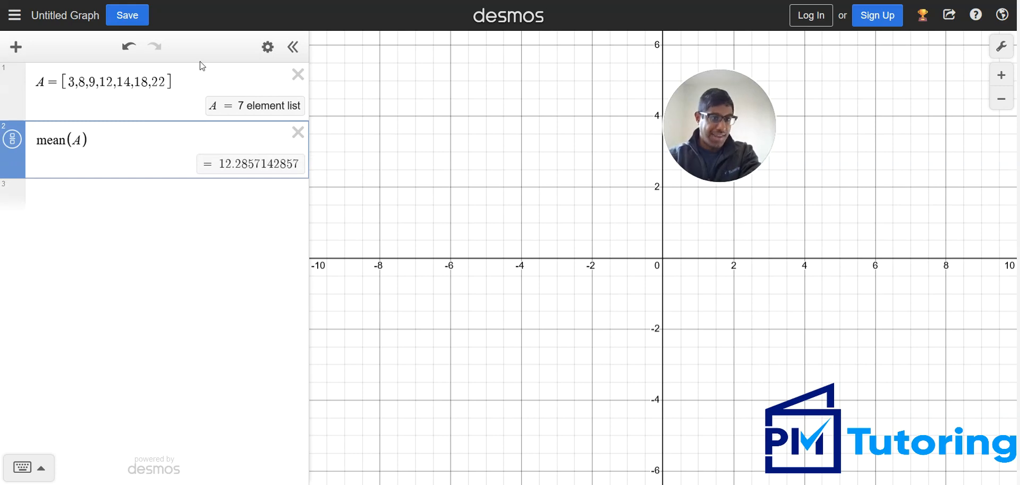
{"action": "left_click", "coordinate": [196, 191]}
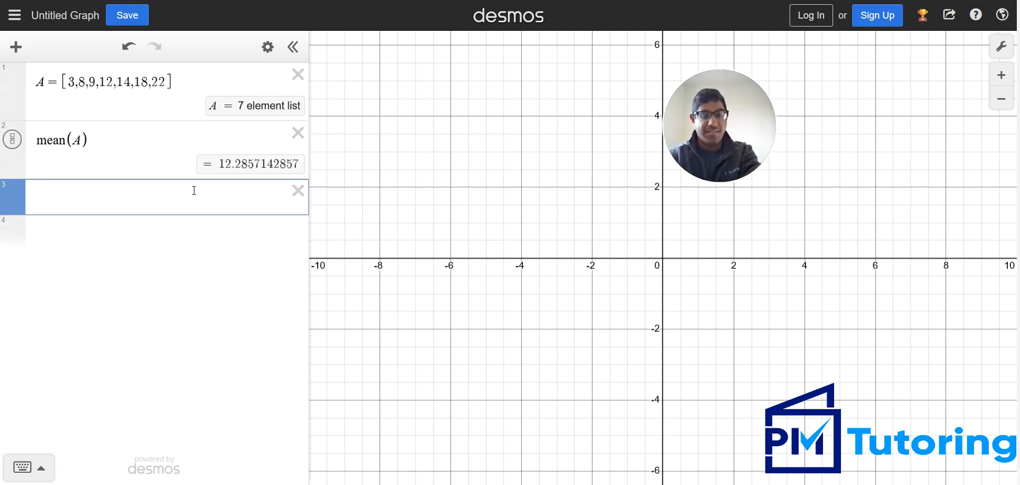
{"action": "type", "text": "median(A)"}
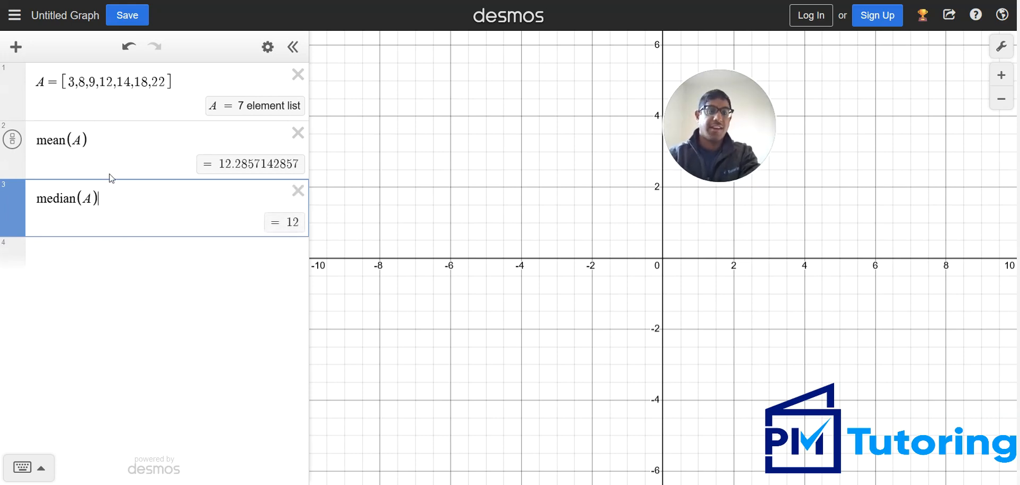
- Remove the value 18 from list A, leaving no blank line between the list and mean(A)
{"action": "left_click", "coordinate": [149, 82]}
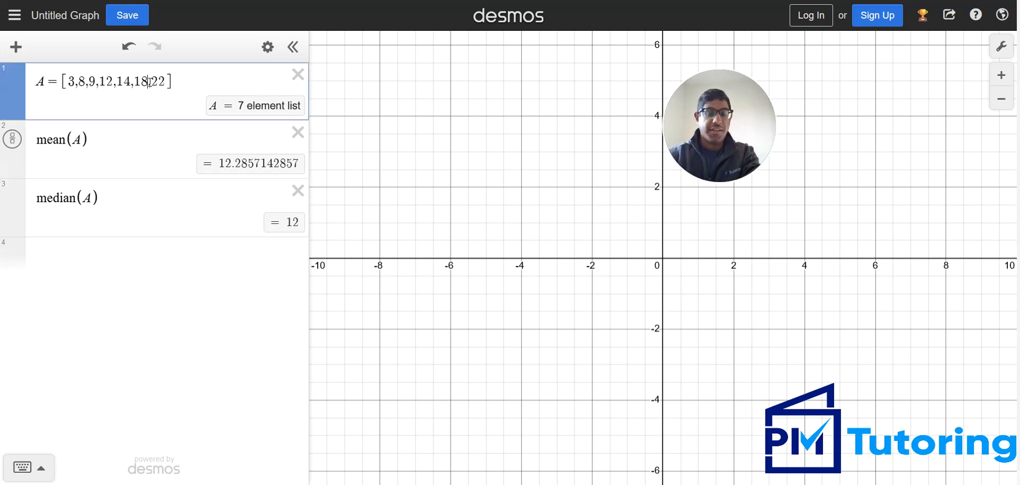
{"action": "key", "text": "BackSpace"}
{"action": "key", "text": "BackSpace"}
{"action": "key", "text": "BackSpace"}
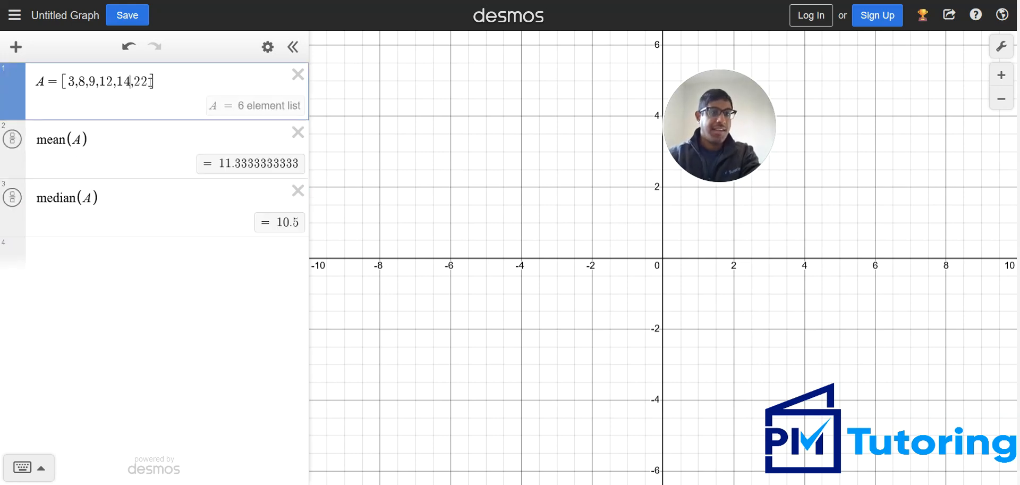
{"action": "key", "text": "Return"}
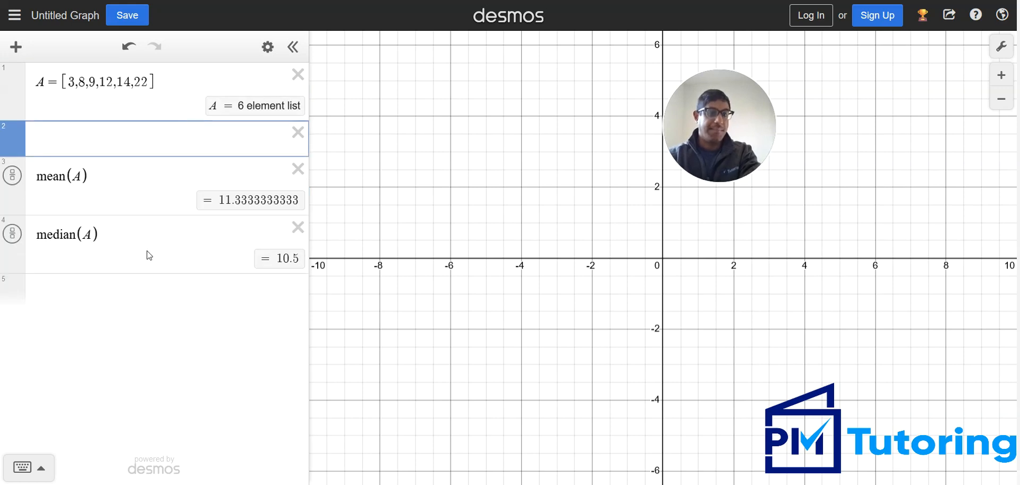
{"action": "left_click", "coordinate": [298, 133]}
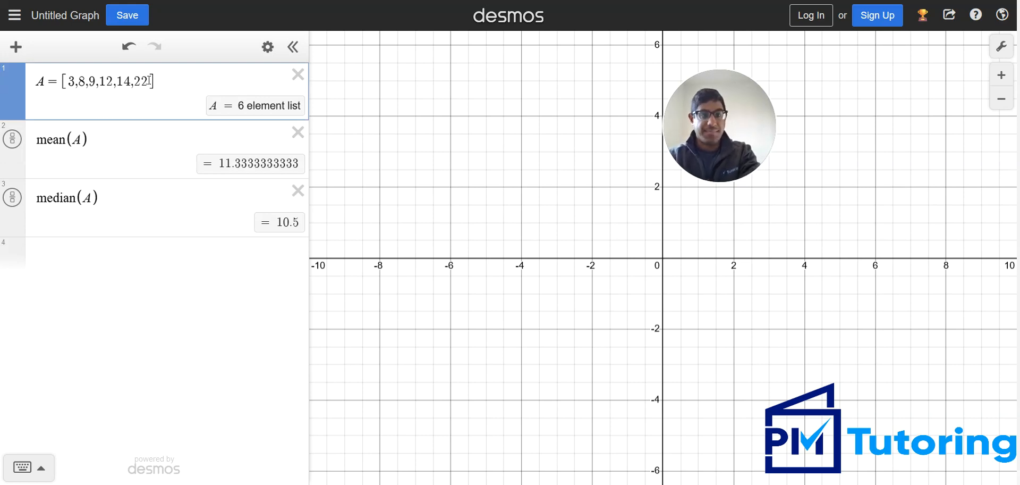
- Append the values 3, 2, 65 and 4 to the end of list A
{"action": "type", "text": ",3,"}
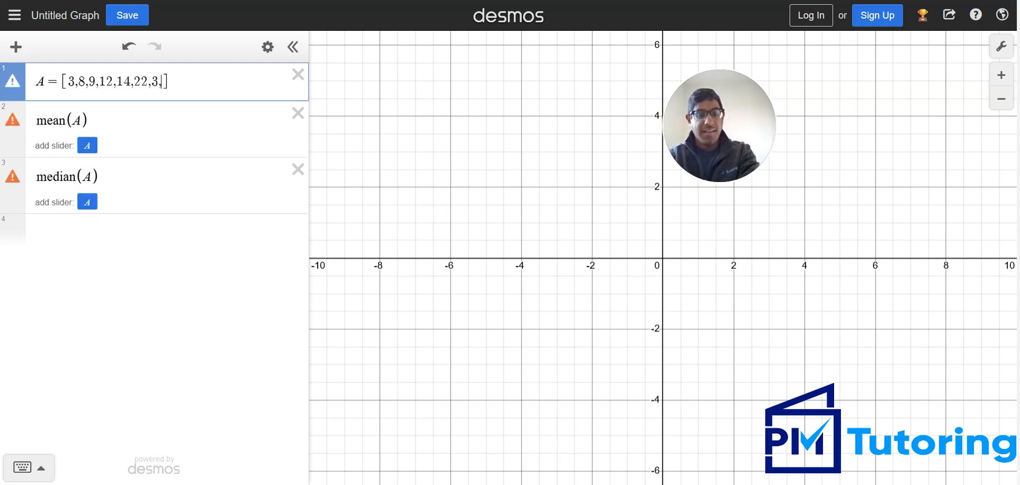
{"action": "type", "text": "2,6"}
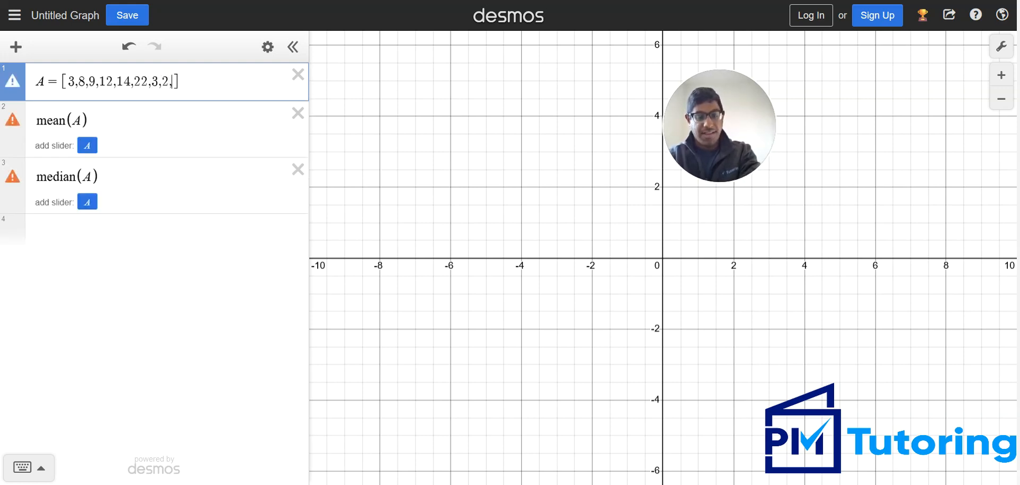
{"action": "type", "text": "5,4"}
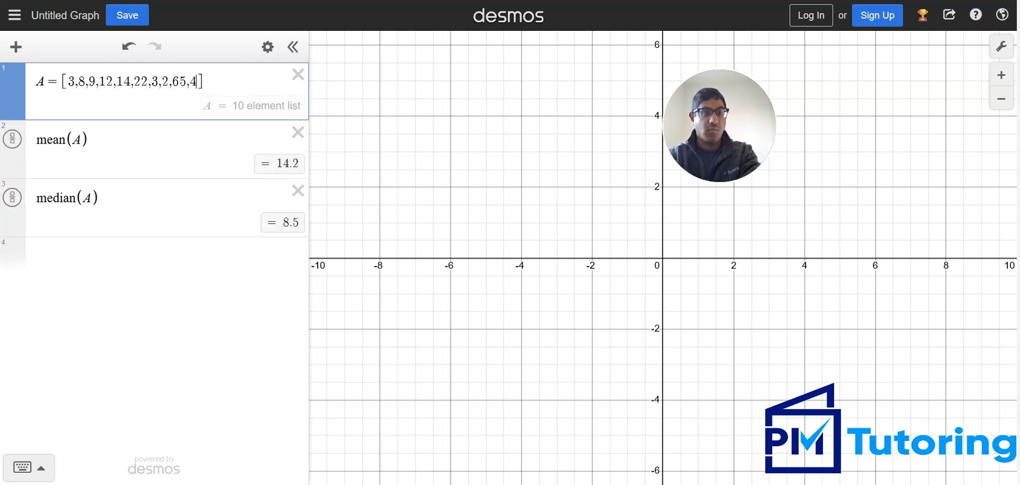
- Evaluate stats(A) on a new line below median(A)
{"action": "left_click", "coordinate": [89, 254]}
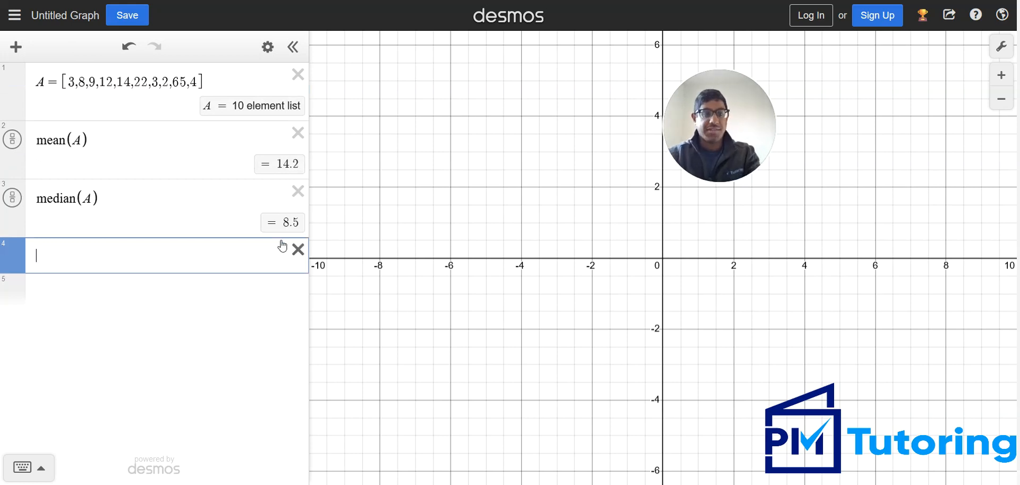
{"action": "type", "text": "stats"}
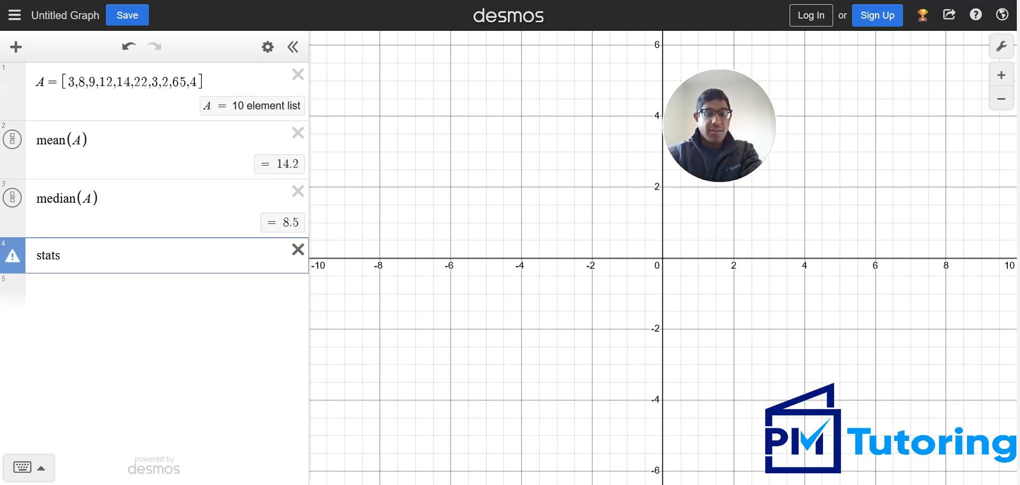
{"action": "type", "text": "(A)"}
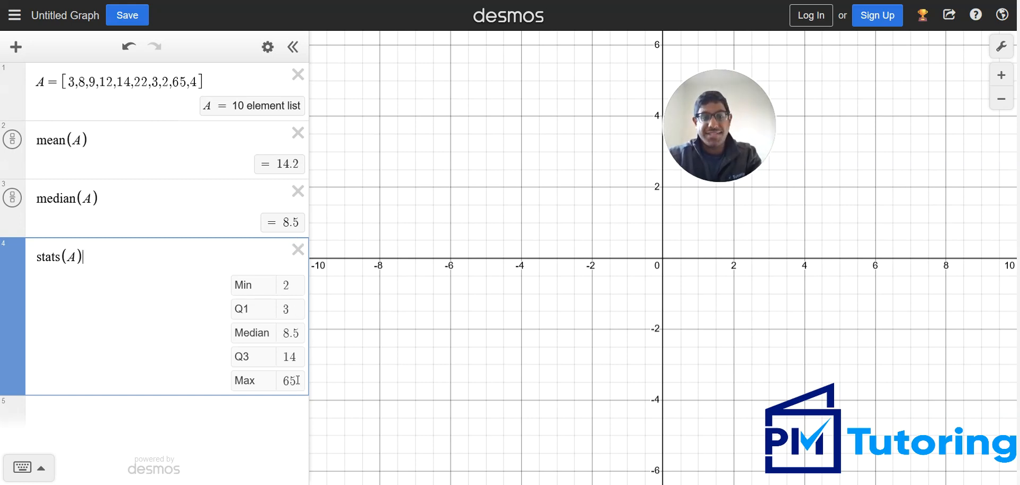
- Delete all expressions and define the parameter a = 2 on the first line
{"action": "left_click", "coordinate": [267, 48]}
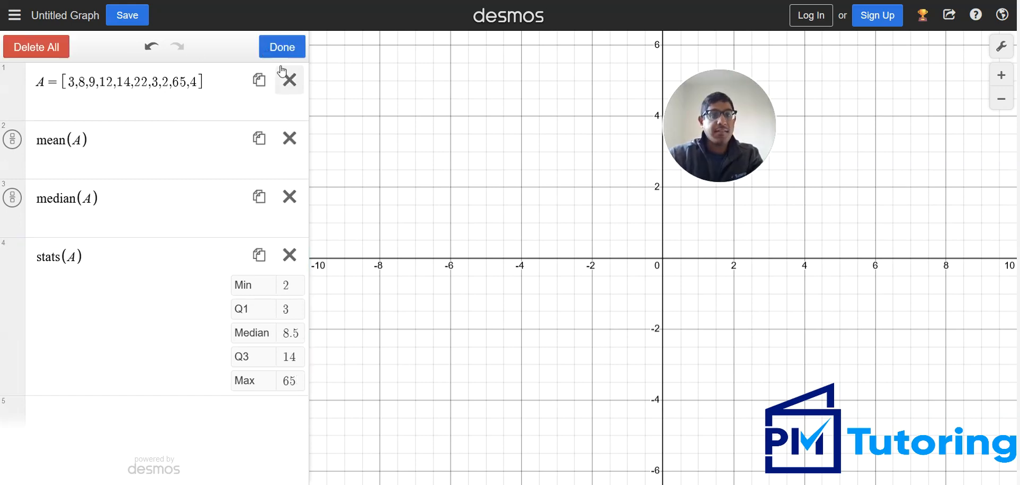
{"action": "left_click", "coordinate": [49, 51]}
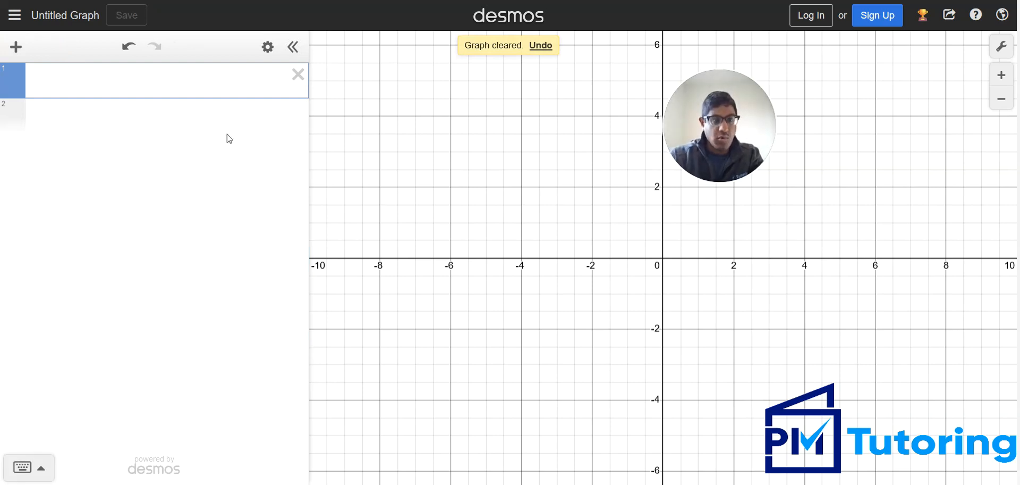
{"action": "type", "text": "a=2"}
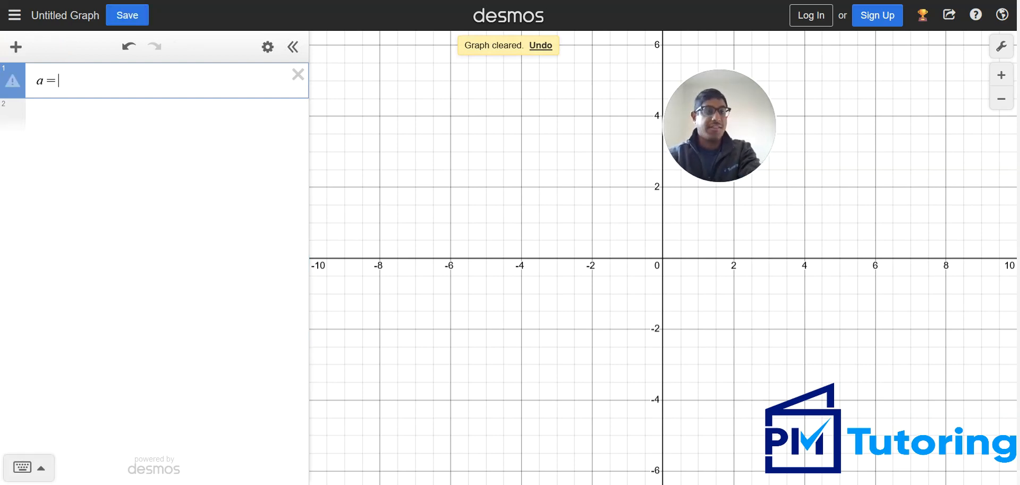
- Graph the expression a + 2^x on the line below the a slider
{"action": "left_click", "coordinate": [231, 132]}
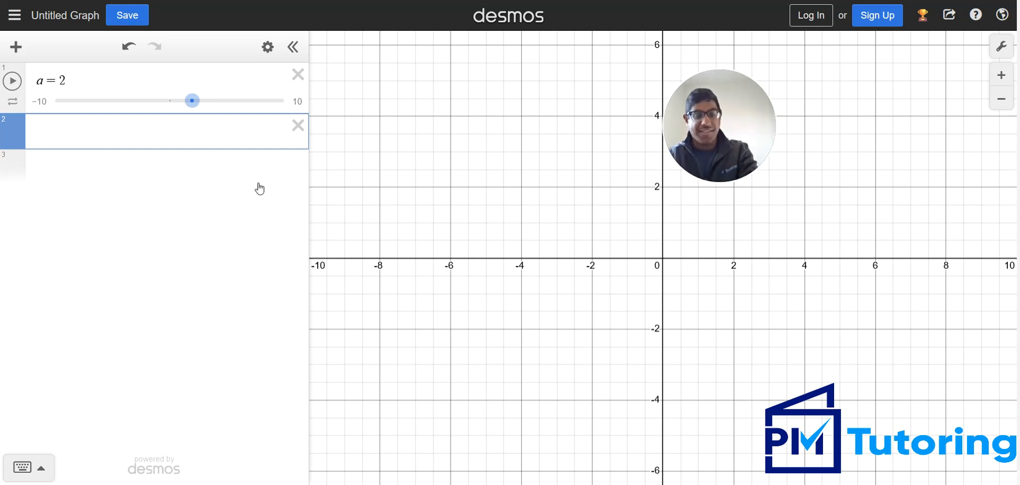
{"action": "type", "text": "a+"}
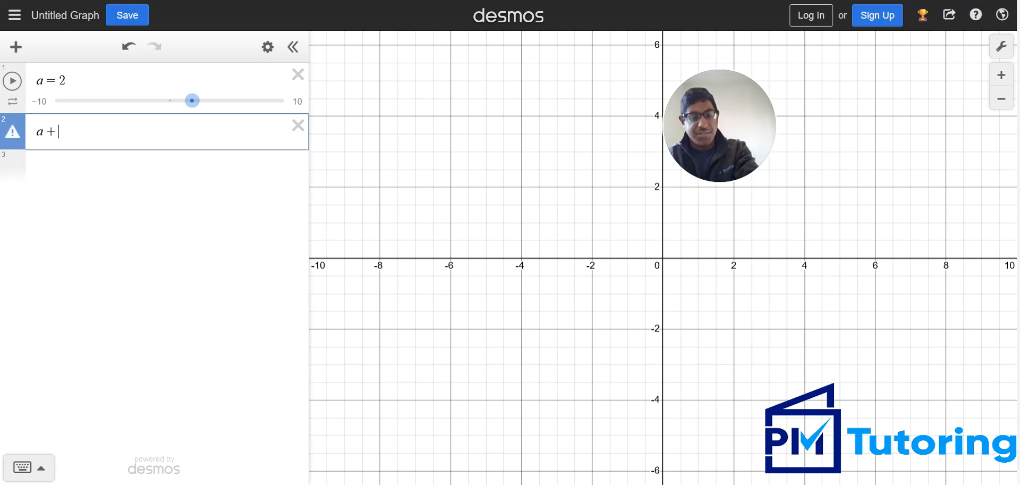
{"action": "type", "text": "2"}
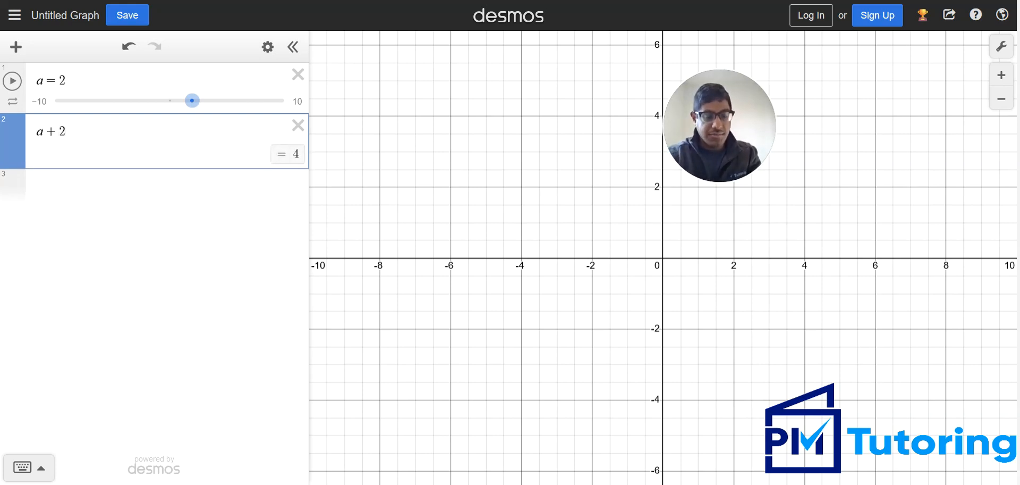
{"action": "type", "text": "^x"}
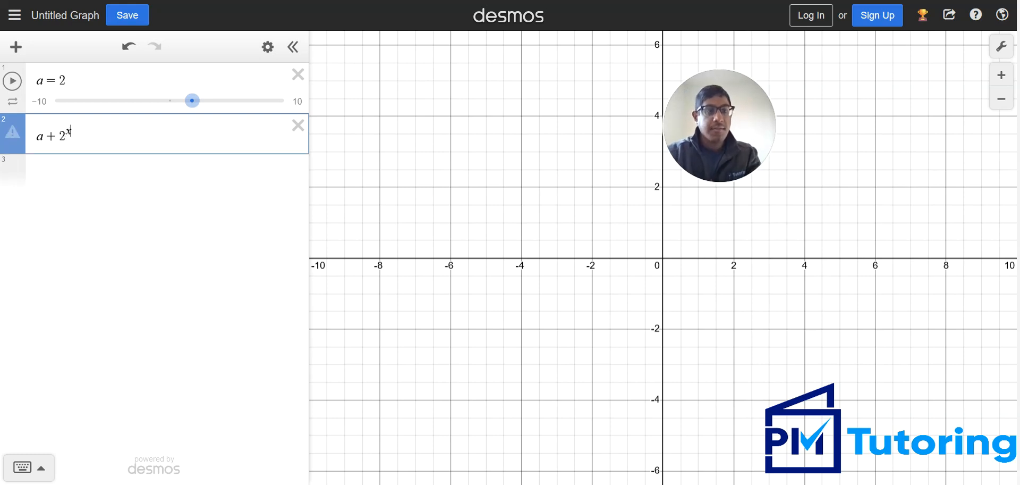
{"action": "left_click", "coordinate": [82, 167]}
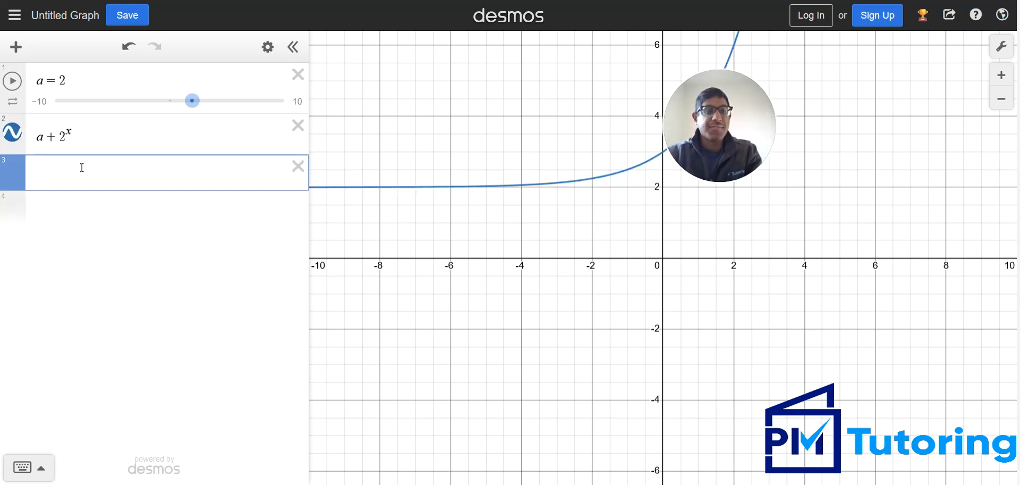
- Lower the a slider to -1.8 and set its limits to -20 and 20
{"action": "left_click_drag", "start_coordinate": [197, 110], "coordinate": [152, 111]}
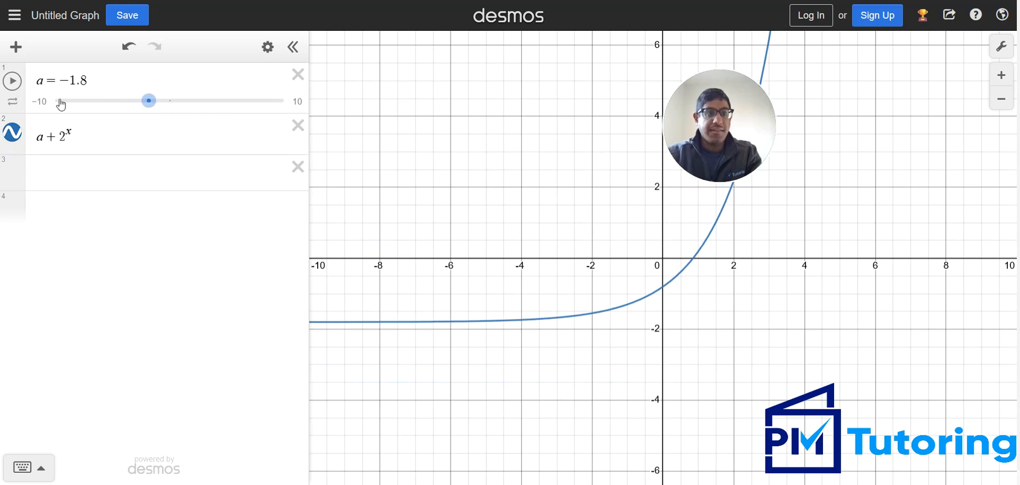
{"action": "left_click", "coordinate": [102, 83]}
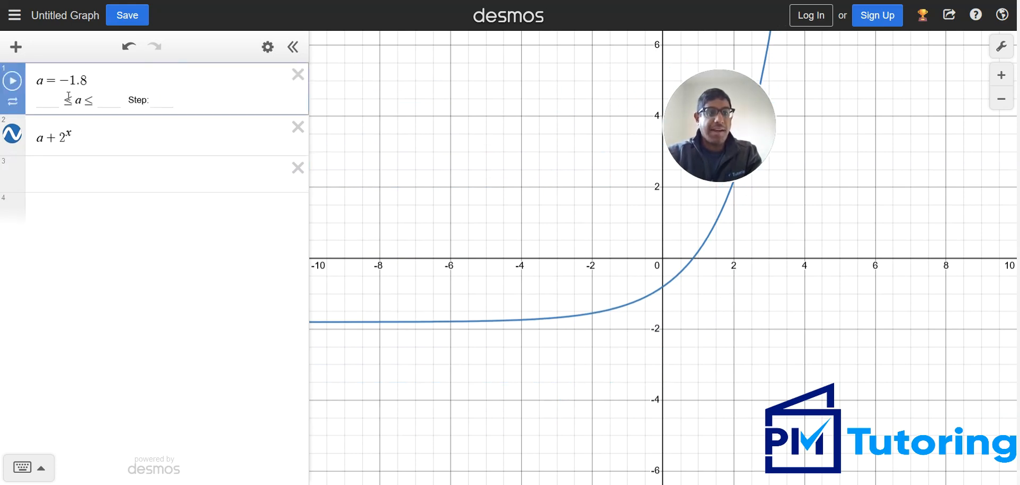
{"action": "type", "text": "-20"}
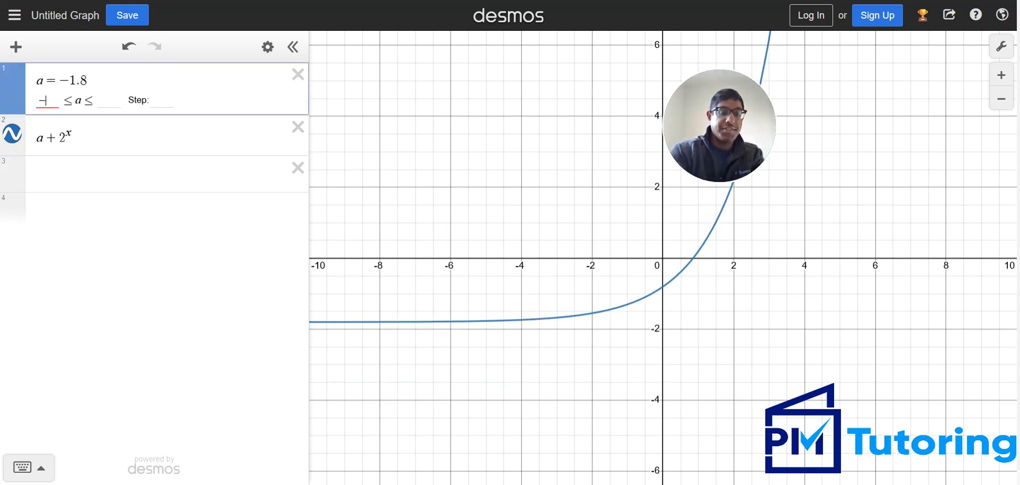
{"action": "left_click", "coordinate": [108, 102]}
{"action": "type", "text": "20"}
{"action": "key", "text": "Return"}
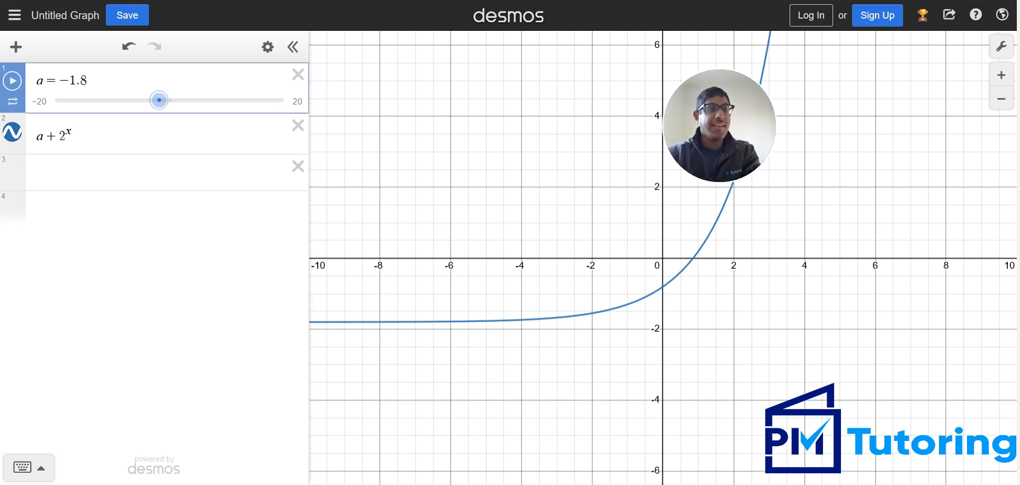
- Animate the parameter a with its slider and pause it at about -9.15
{"action": "left_click", "coordinate": [11, 83]}
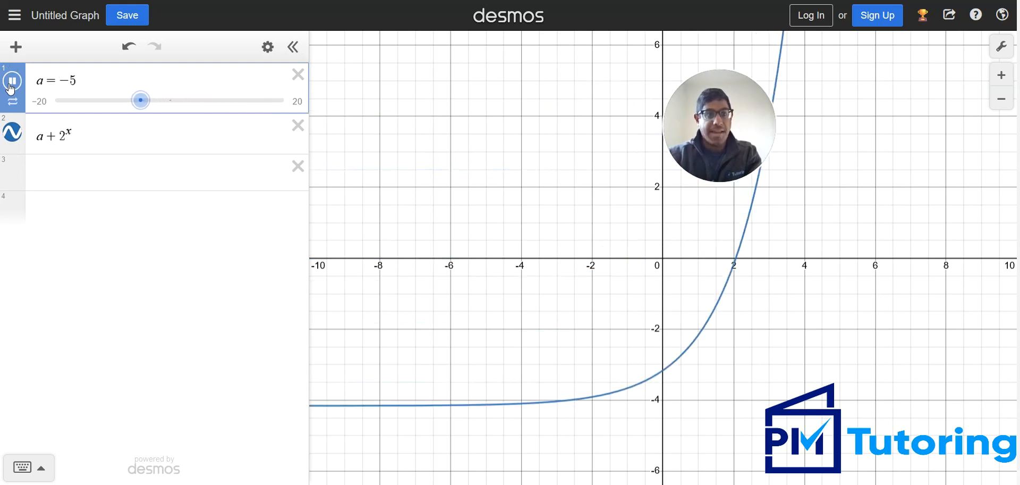
{"action": "left_click", "coordinate": [11, 85]}
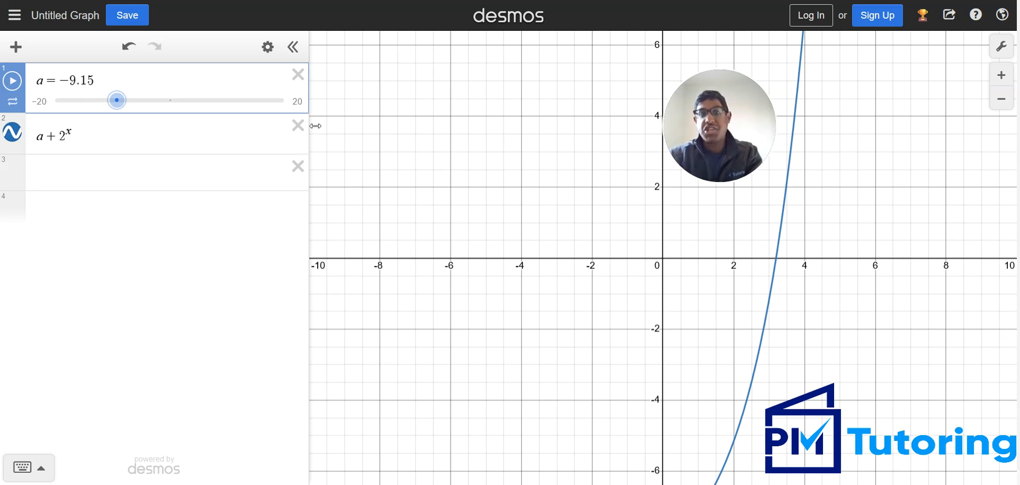
- Delete the blank line, the a + 2^x expression and the a slider individually
{"action": "left_click", "coordinate": [298, 167]}
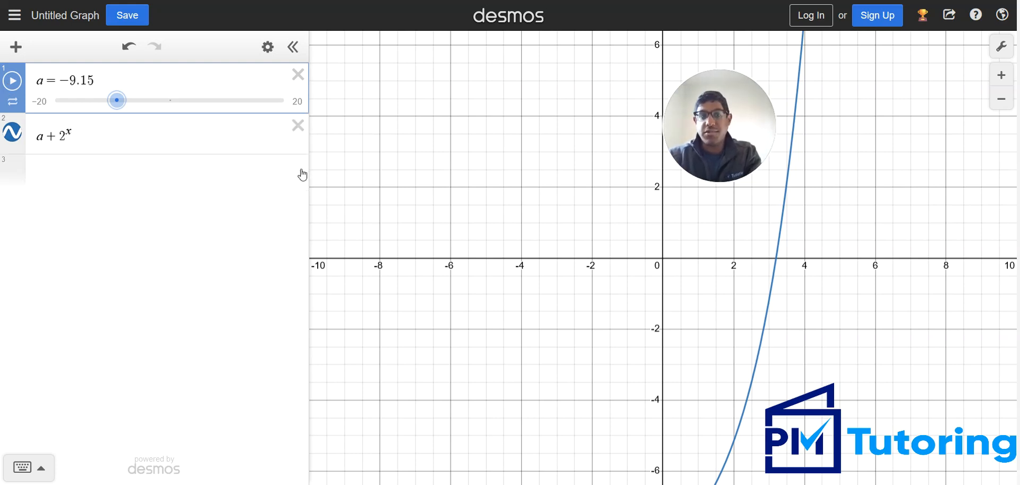
{"action": "left_click", "coordinate": [204, 174]}
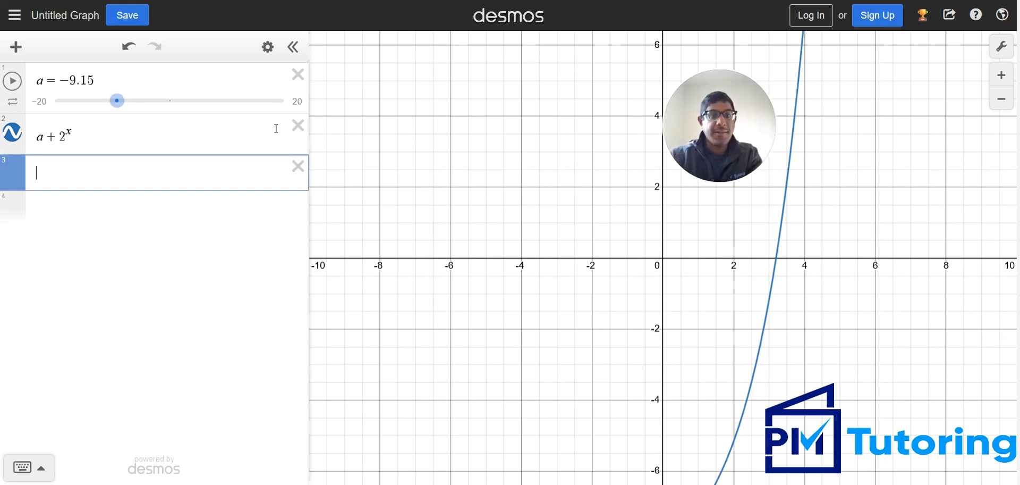
{"action": "left_click", "coordinate": [298, 125]}
{"action": "left_click", "coordinate": [300, 70]}
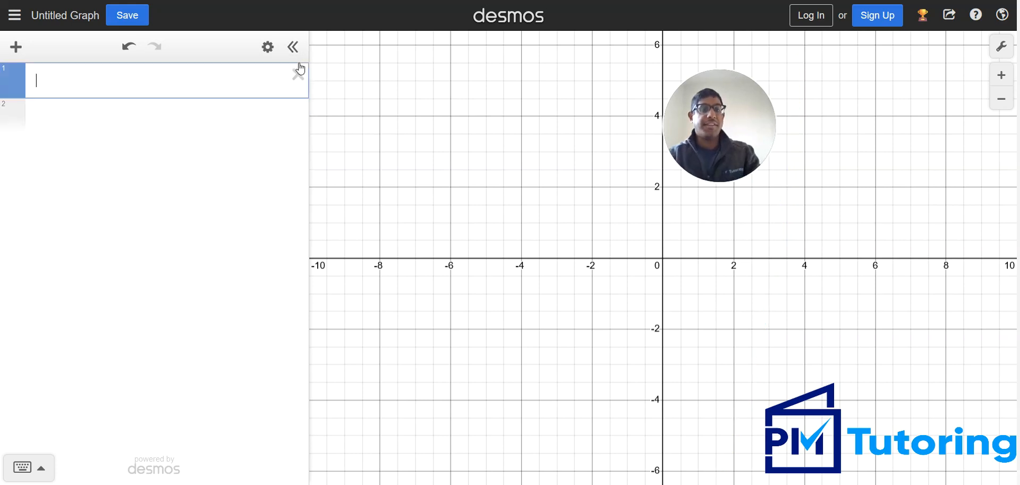
- Enter 3/4 on the first line and switch its result to a fraction and back to a decimal
{"action": "type", "text": "3/4"}
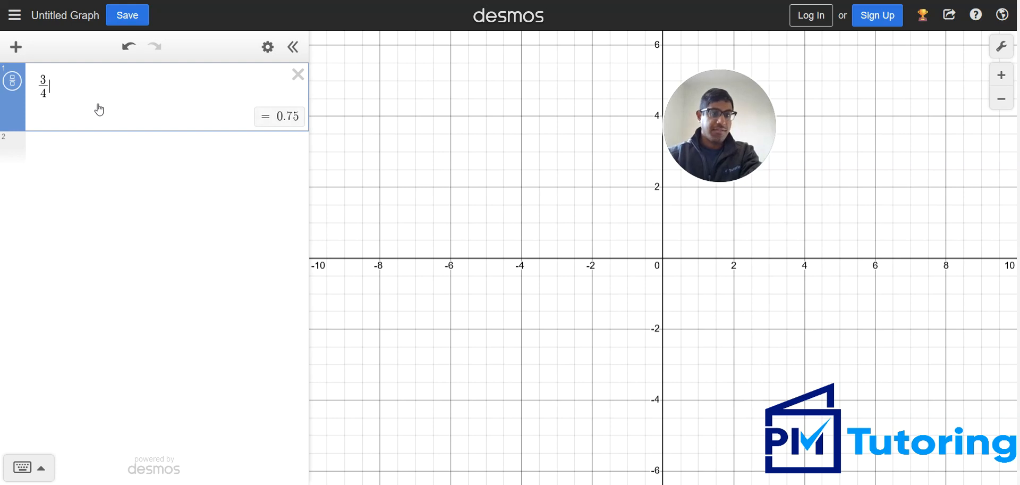
{"action": "left_click", "coordinate": [13, 81]}
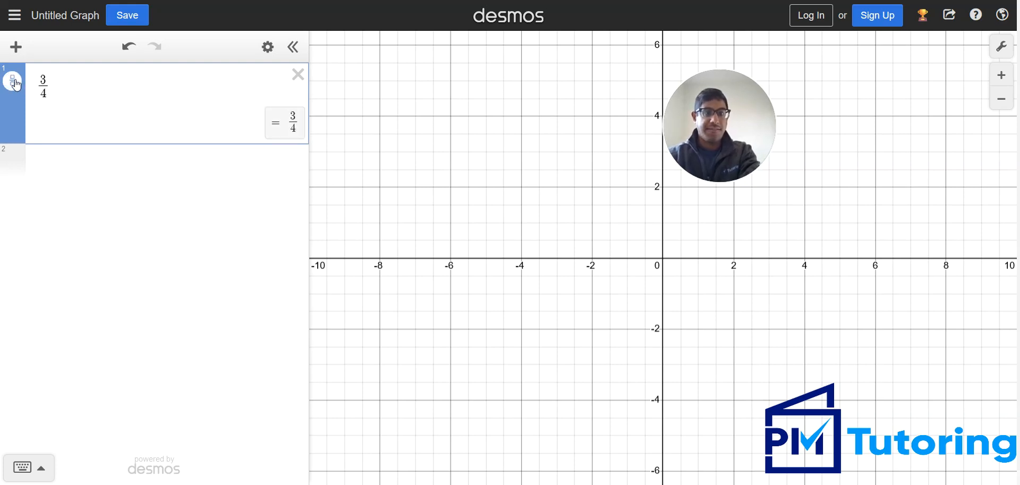
{"action": "left_click", "coordinate": [15, 83]}
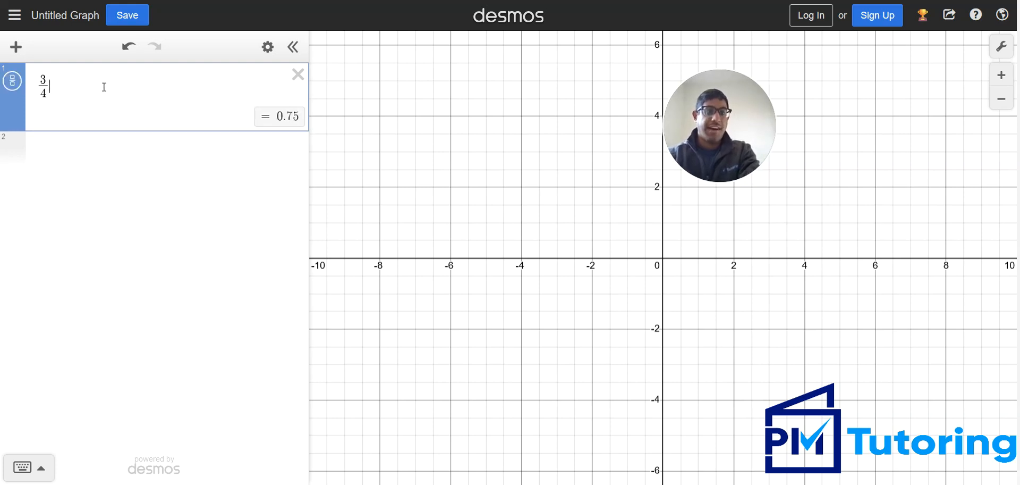
- Extend the first line to 3/4 + 5/7 and display the sum as a fraction
{"action": "type", "text": "+"}
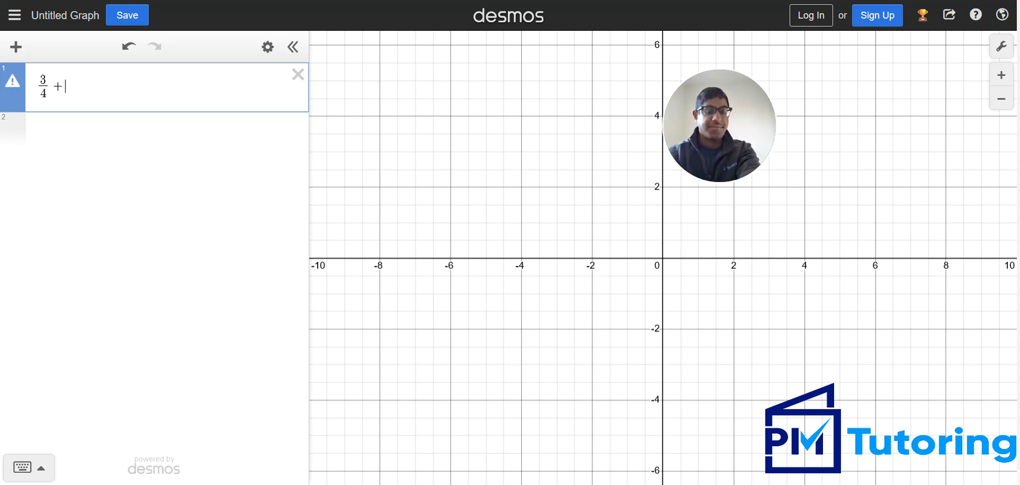
{"action": "type", "text": "5/7"}
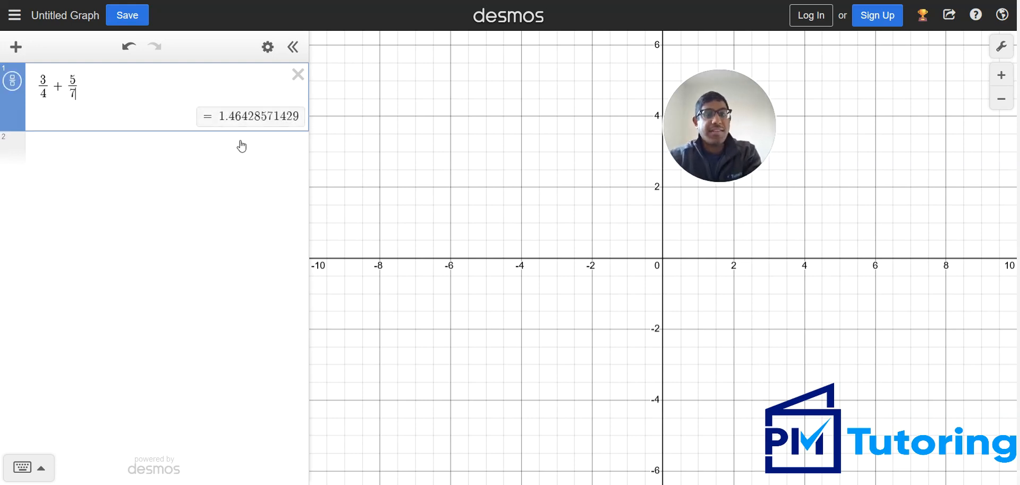
{"action": "left_click", "coordinate": [14, 80]}
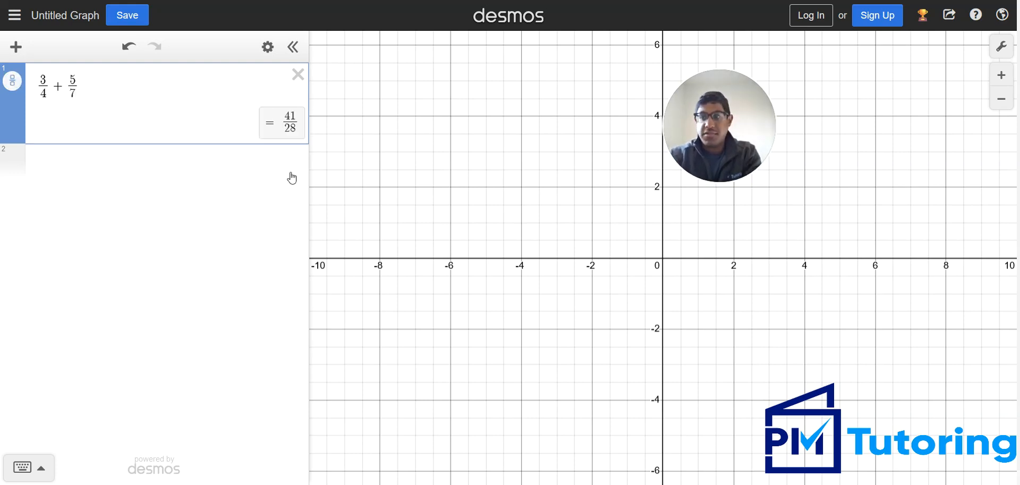
- Clear the entire expression list, including the fraction sum and the blank line below it
{"action": "left_click", "coordinate": [224, 172]}
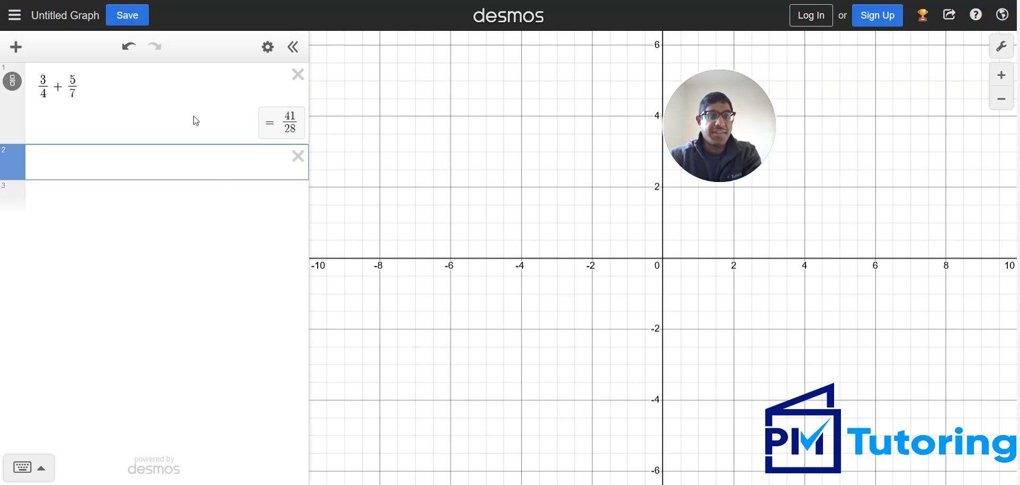
{"action": "left_click", "coordinate": [270, 55]}
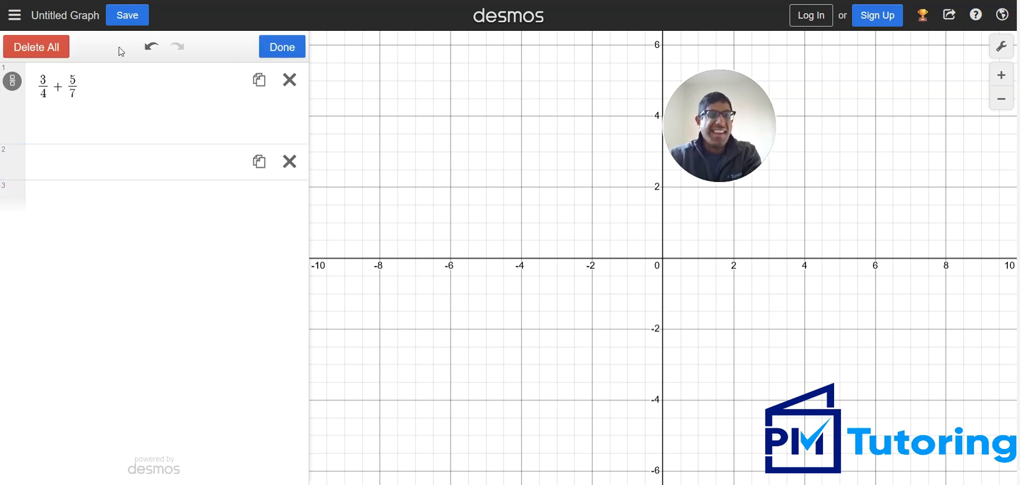
{"action": "left_click", "coordinate": [52, 47]}
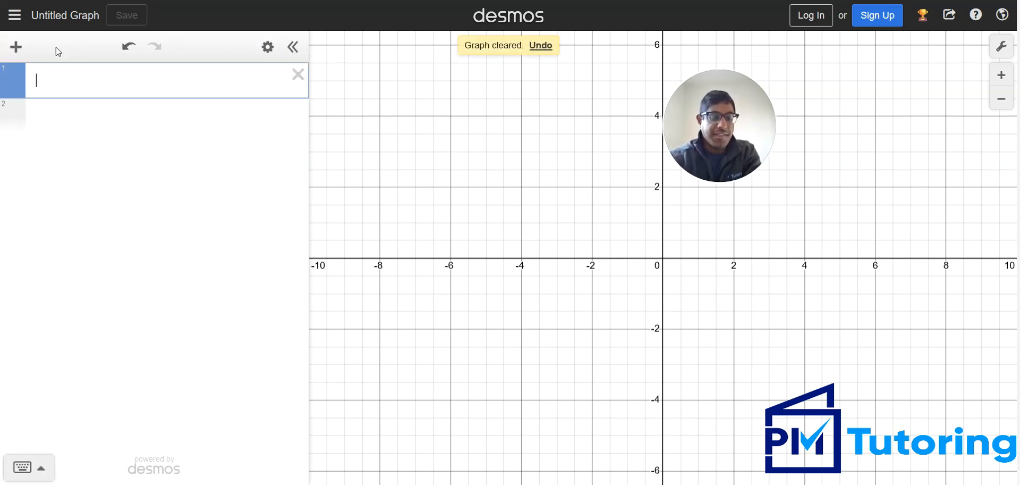